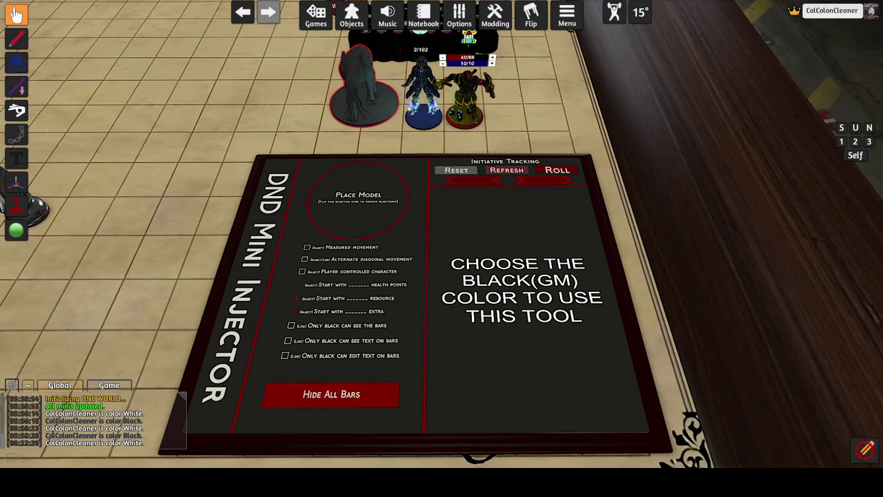
- Switch the player color to Black (GM) so the injector can be used
click(831, 10)
click(831, 23)
click(444, 198)
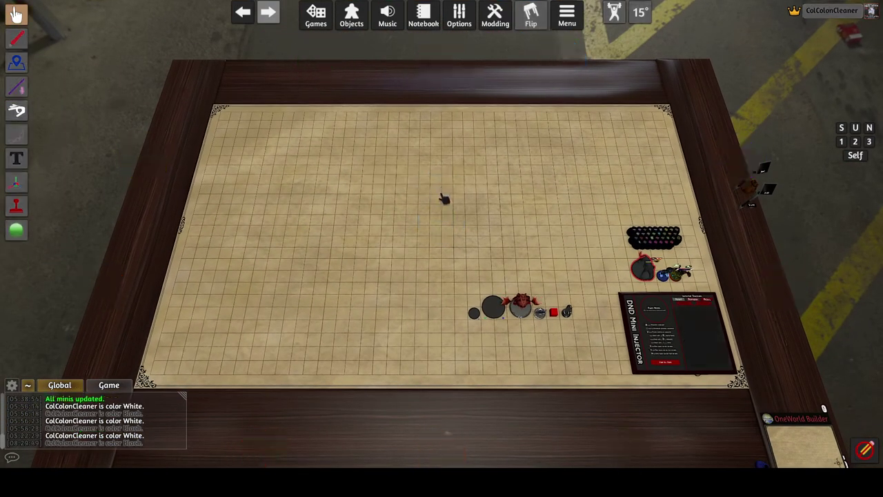
- Move the chess knight off the DND Mini Injector onto the map grid beside the board
key(d)
scroll(559, 186, up, 3)
key(s)
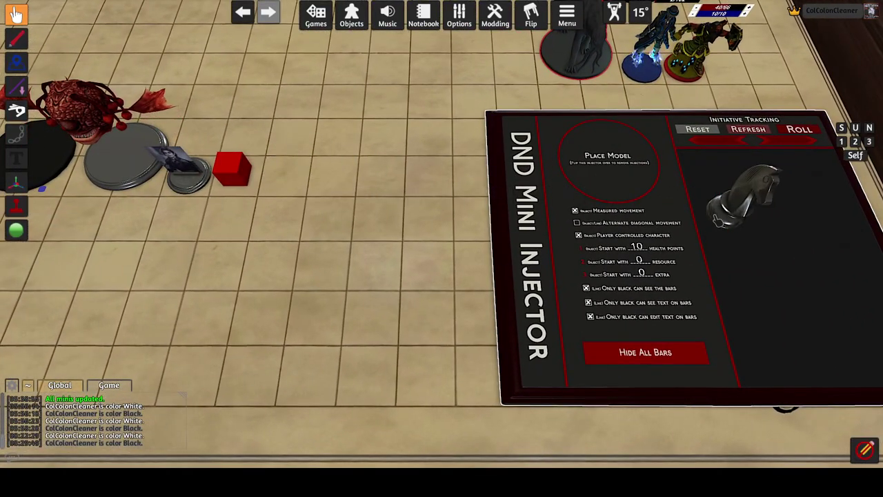
key(d)
key(w)
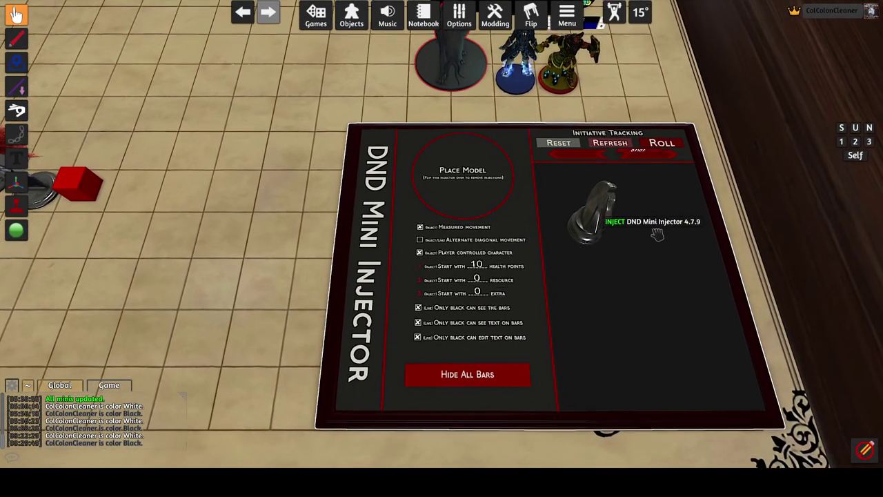
drag(657, 234, 662, 211)
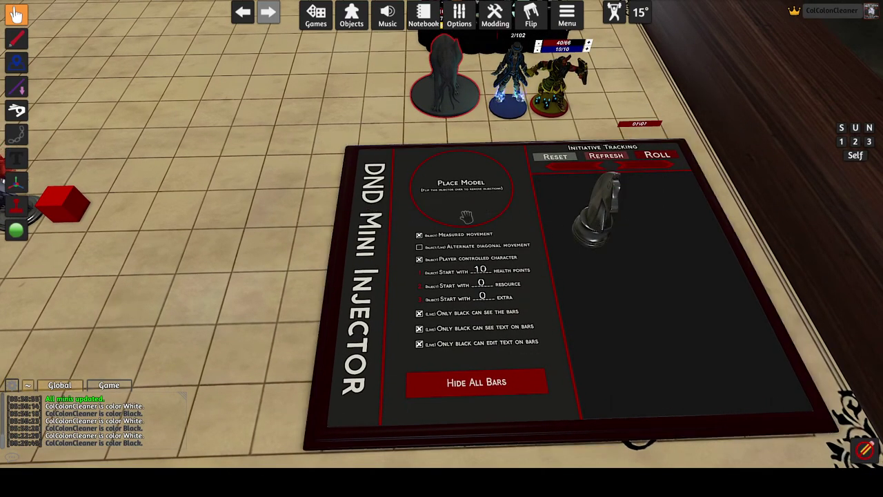
drag(593, 239, 300, 231)
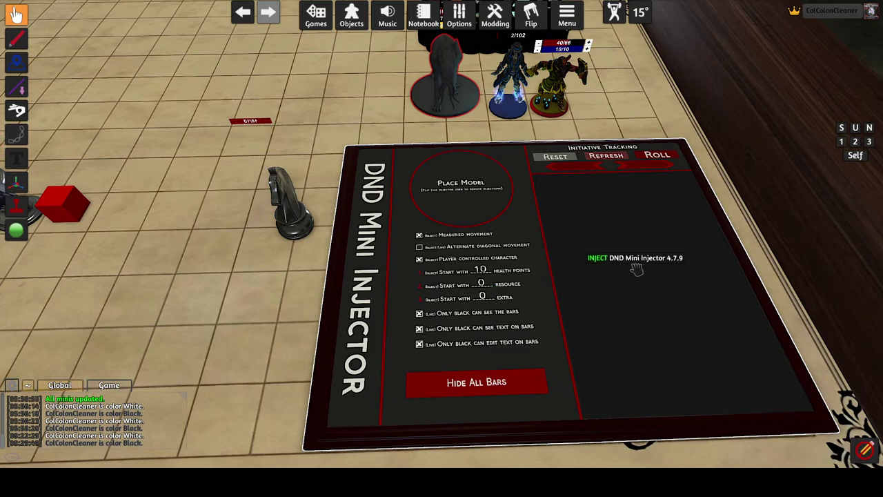
- Flip the DND Mini Injector face down, remove the chess knight's injection, and flip the board face up again
key(f)
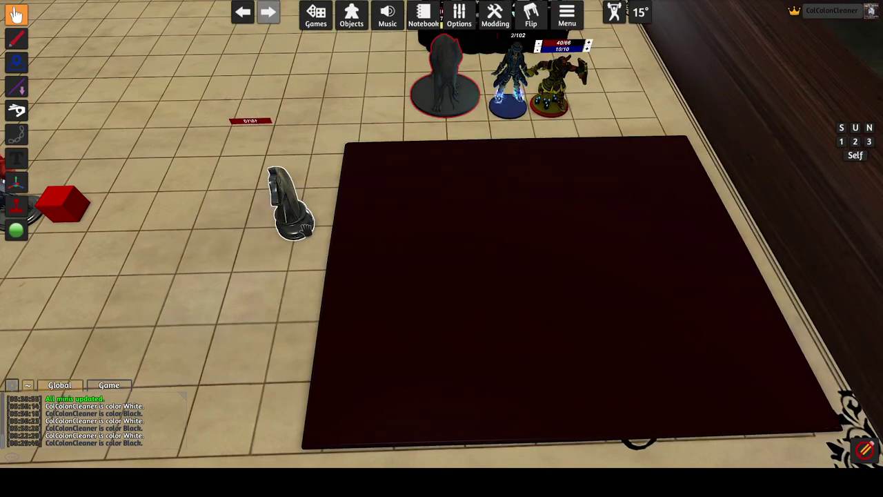
drag(306, 229, 190, 231)
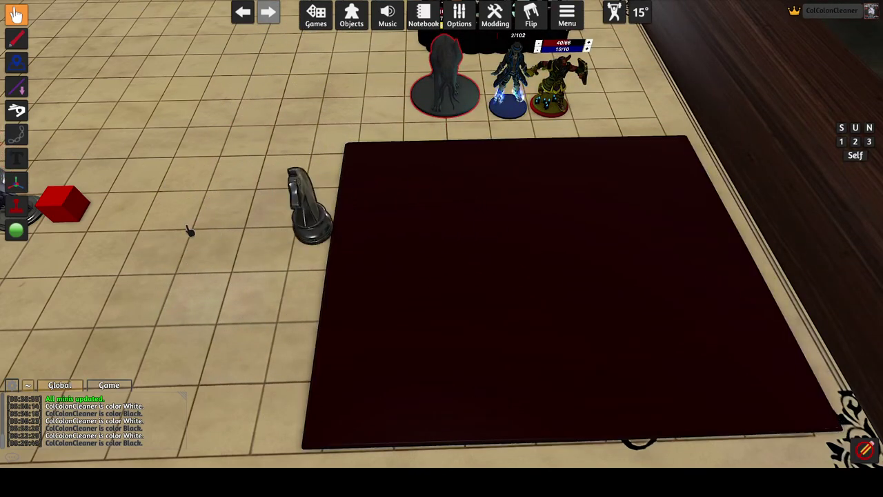
key(f)
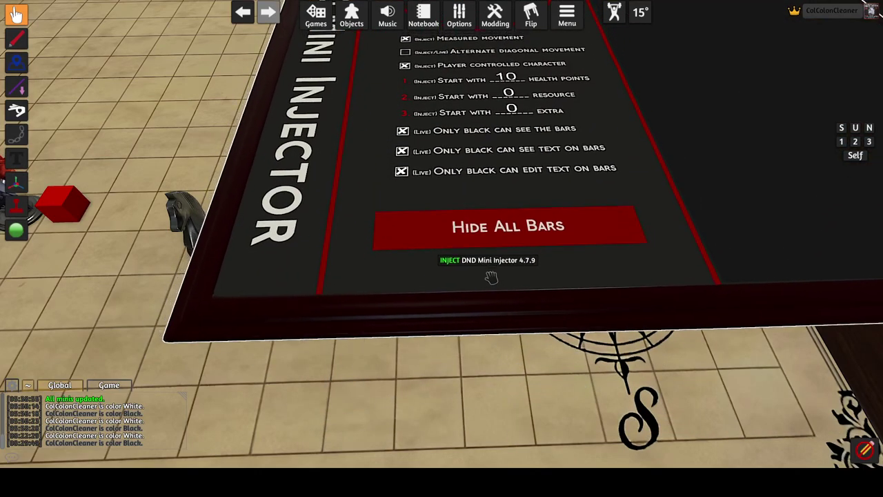
- Examine the injector's movement, player character and starting value options alongside the example minis
scroll(489, 276, up, 3)
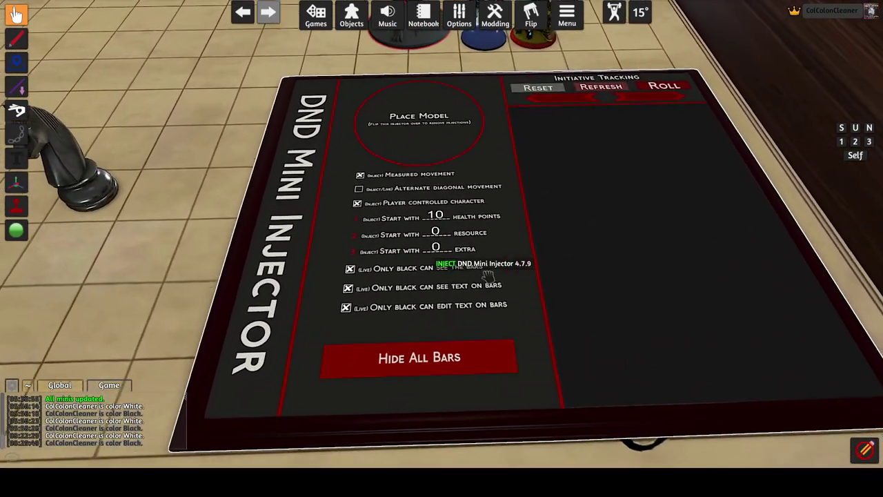
scroll(487, 276, up, 3)
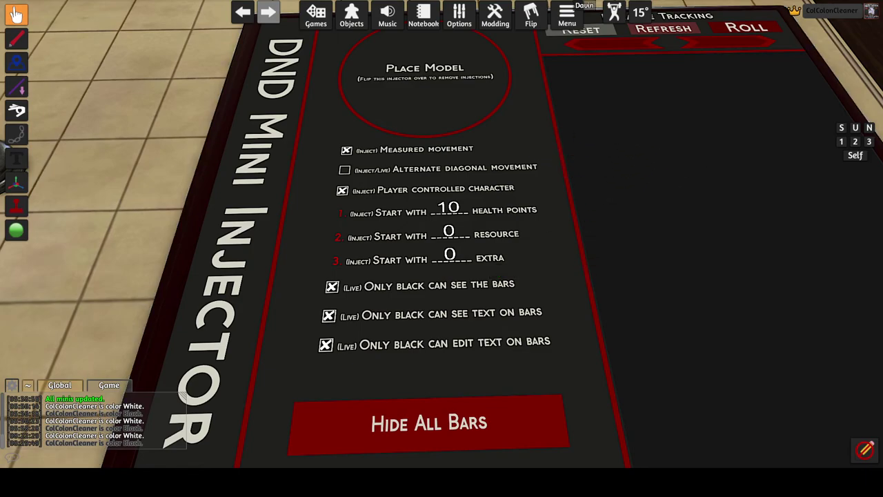
scroll(411, 166, up, 3)
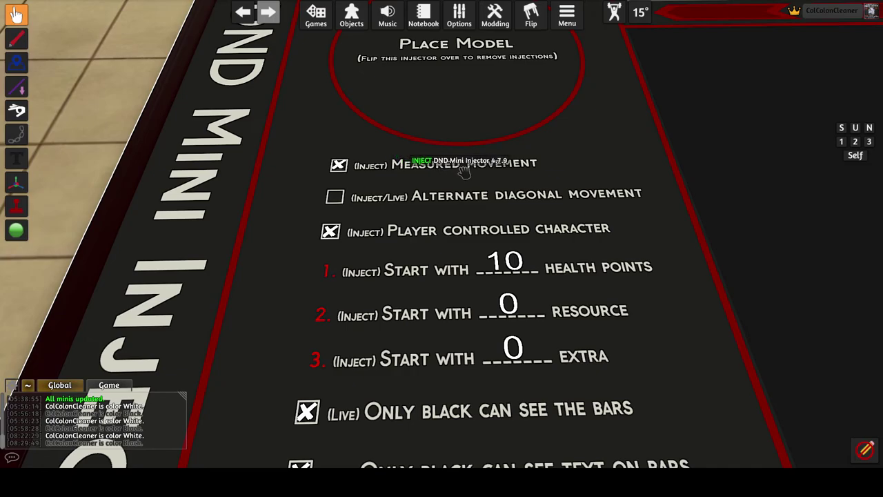
scroll(629, 185, down, 5)
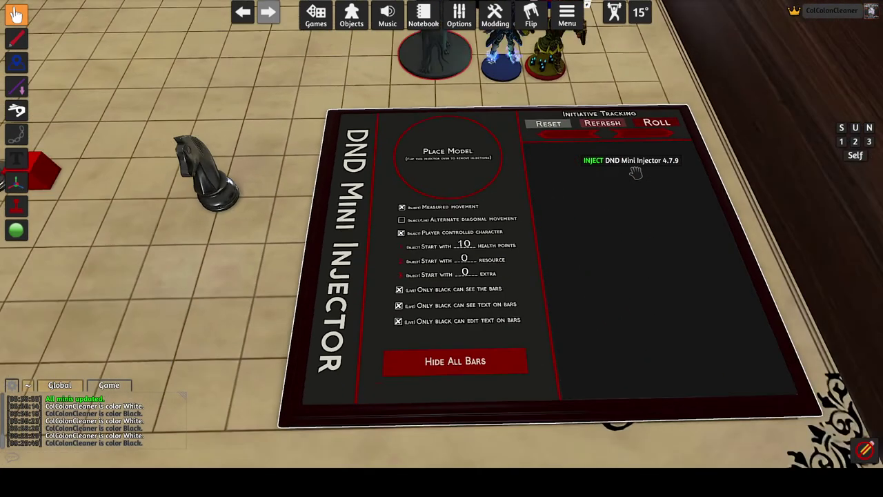
key(w)
scroll(631, 233, up, 1)
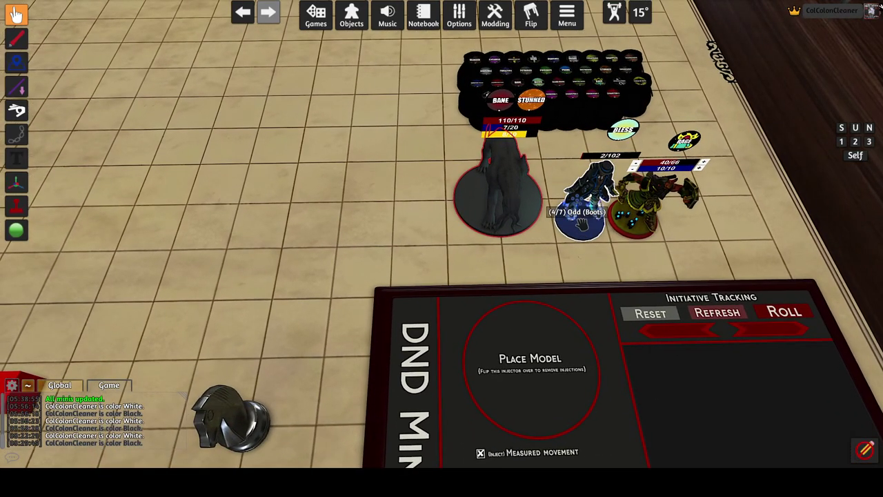
drag(572, 215, 578, 284)
drag(624, 236, 586, 205)
key(s)
key(d)
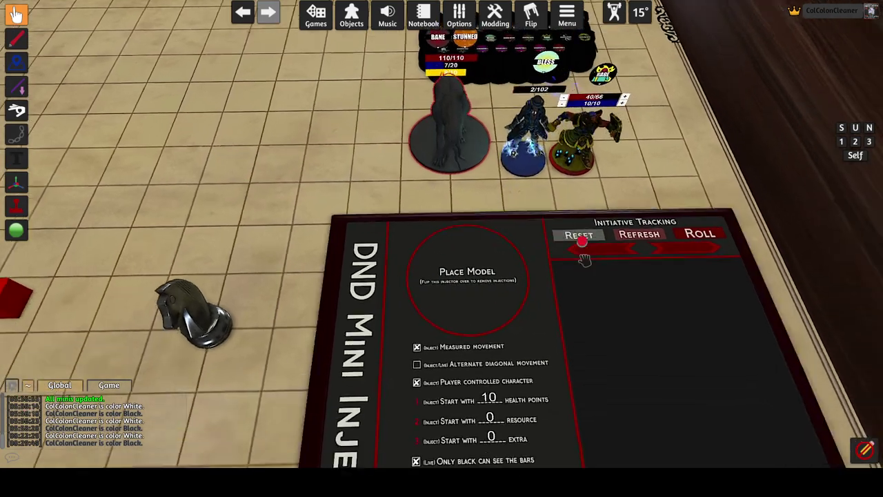
scroll(587, 244, up, 5)
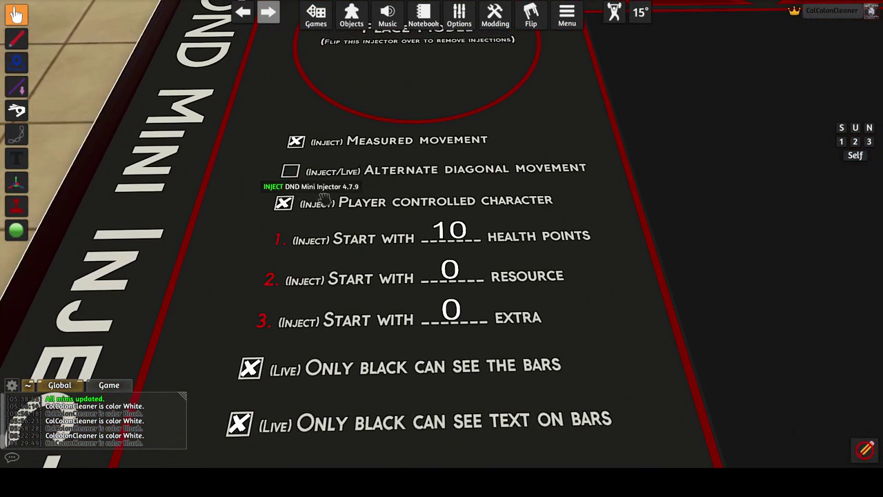
key(d)
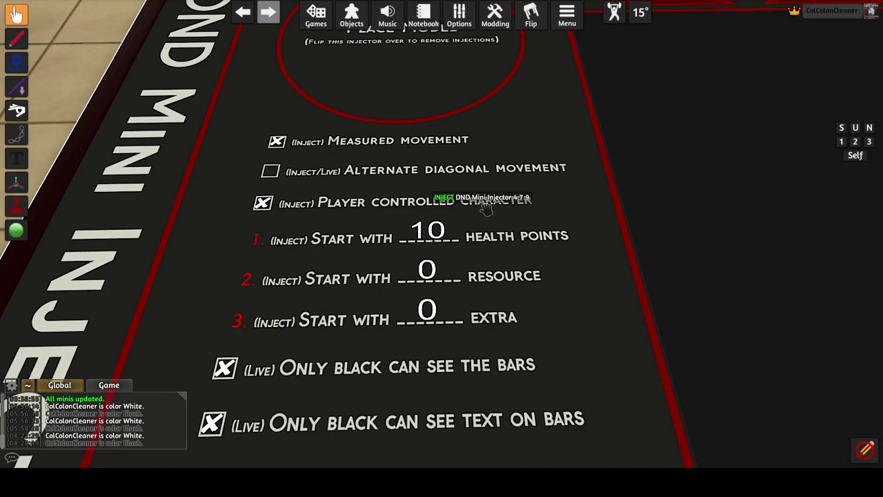
- Compare the bars above the three example minis with the injector's live options for seeing and editing bars
scroll(486, 209, down, 5)
key(w)
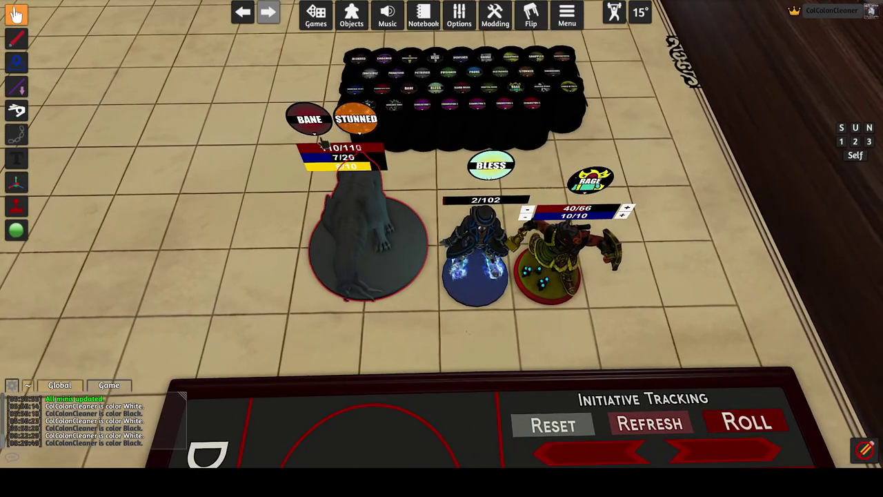
key(s)
scroll(556, 262, up, 5)
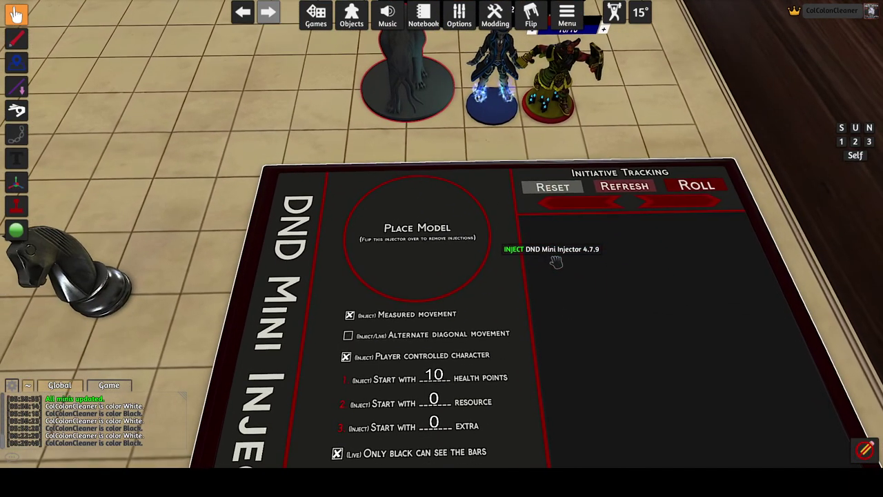
key(w)
scroll(548, 318, up, 3)
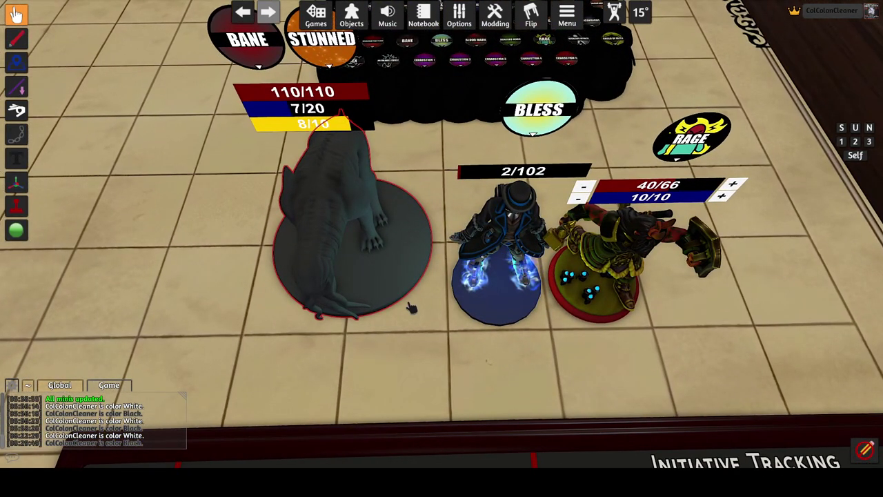
key(s)
scroll(475, 259, up, 5)
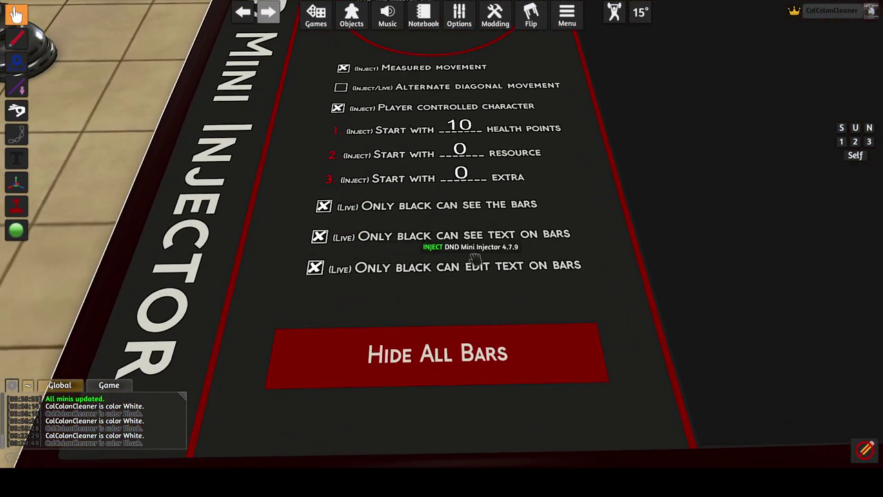
key(w)
key(s)
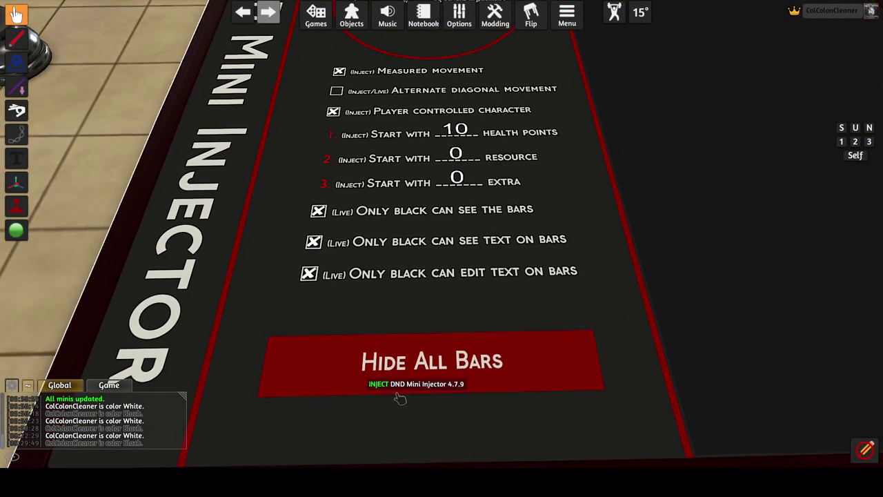
scroll(455, 348, down, 1)
key(d)
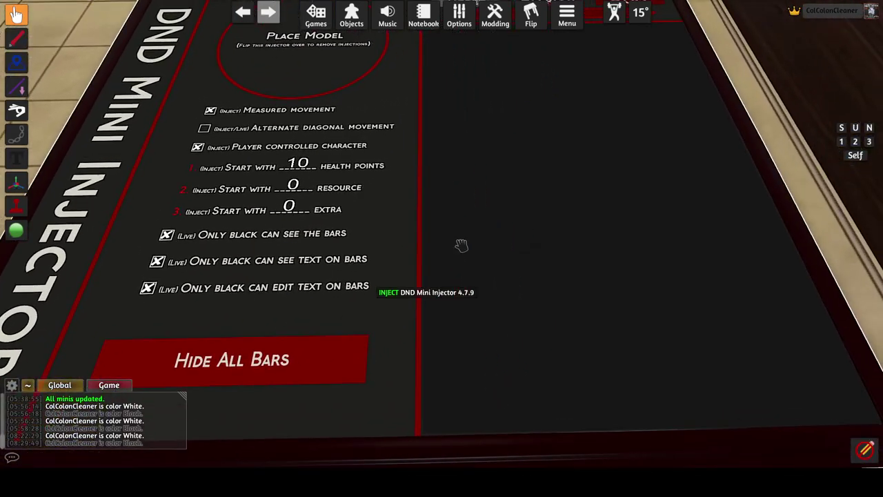
- Turn the injector's Show Mini UI option off and back on to demonstrate hiding the minis' bars
right_click(466, 238)
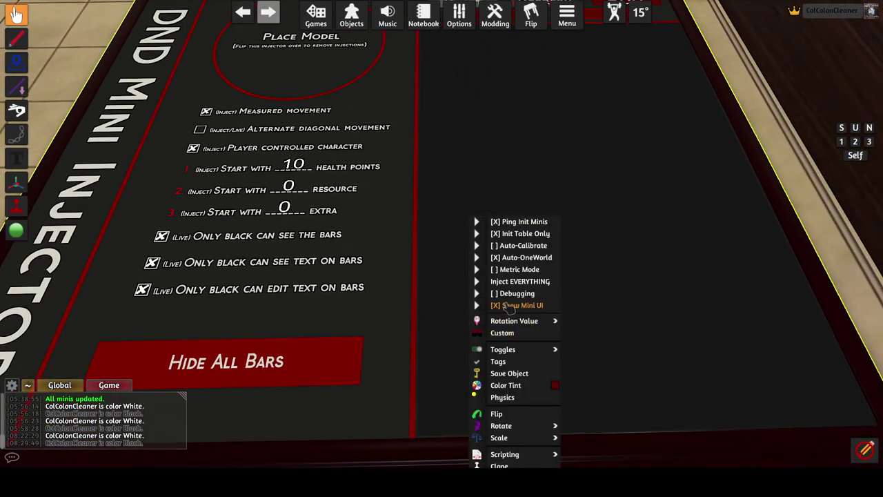
scroll(518, 187, down, 3)
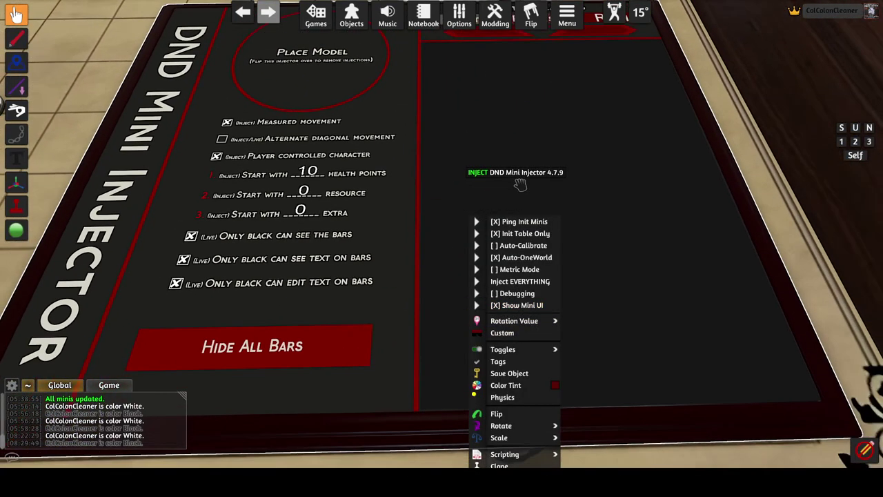
key(w)
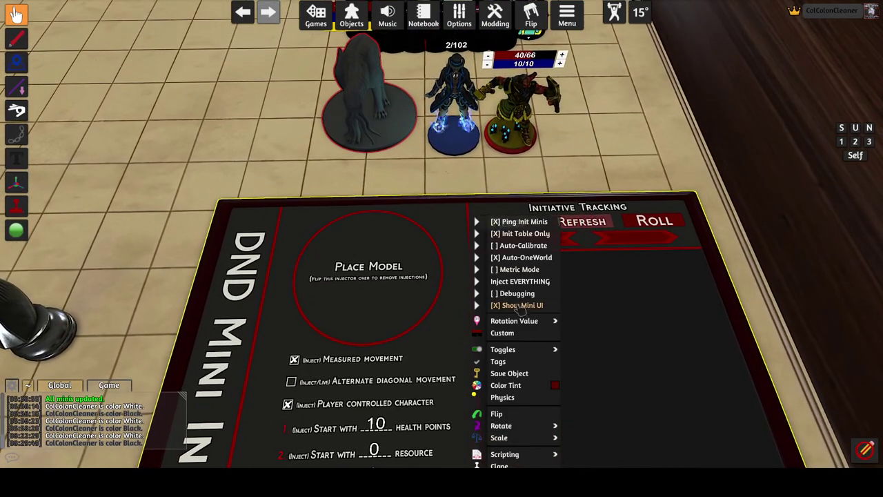
click(518, 306)
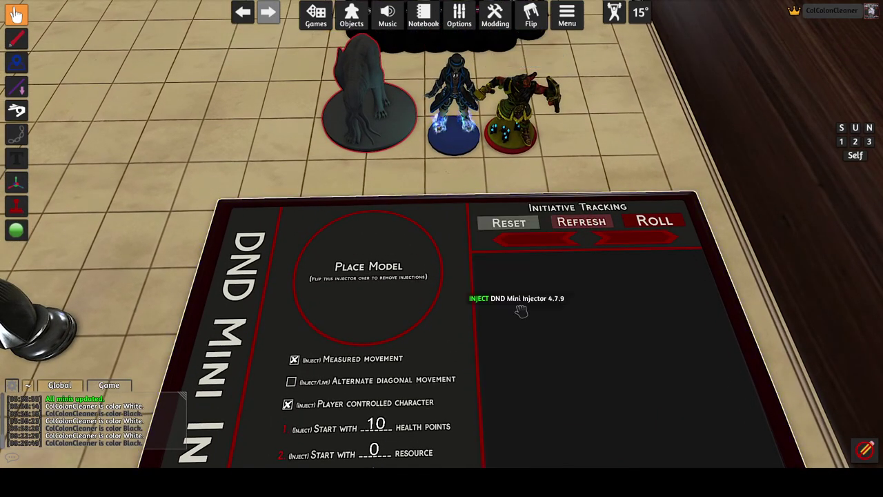
key(w)
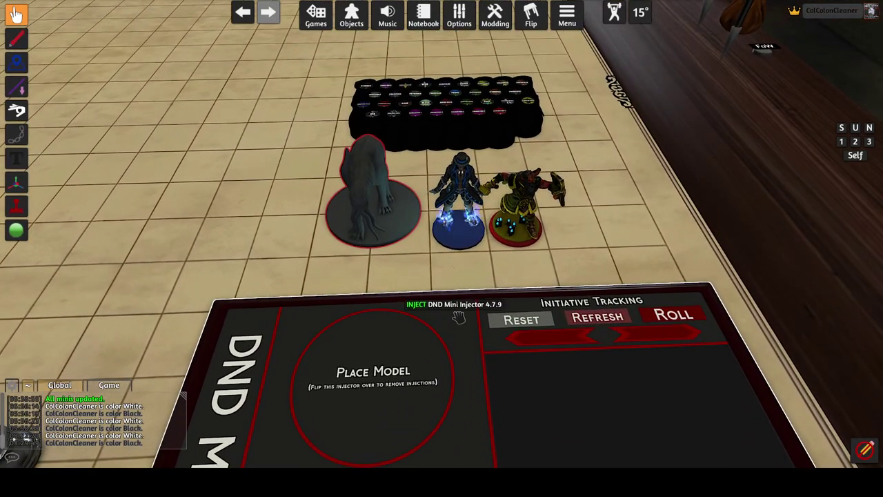
right_click(459, 317)
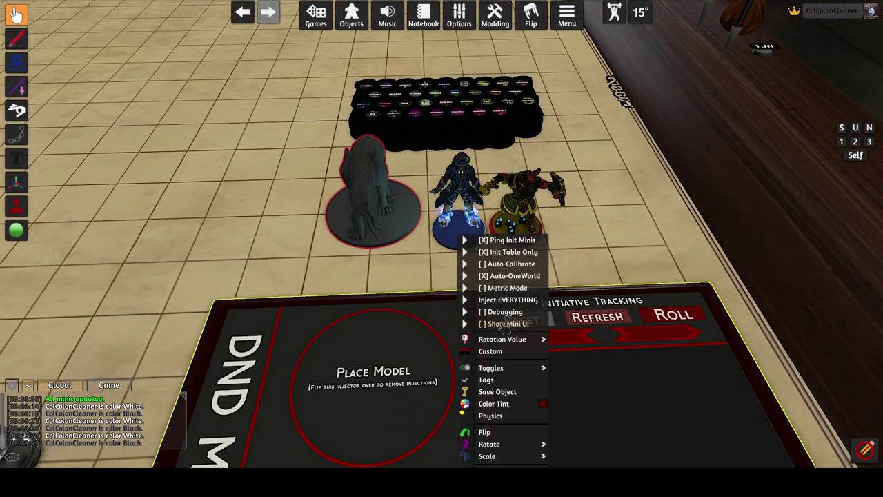
click(506, 324)
- Examine the injector's starting values and its additional options such as Ping Init Minis
key(s)
scroll(529, 304, up, 3)
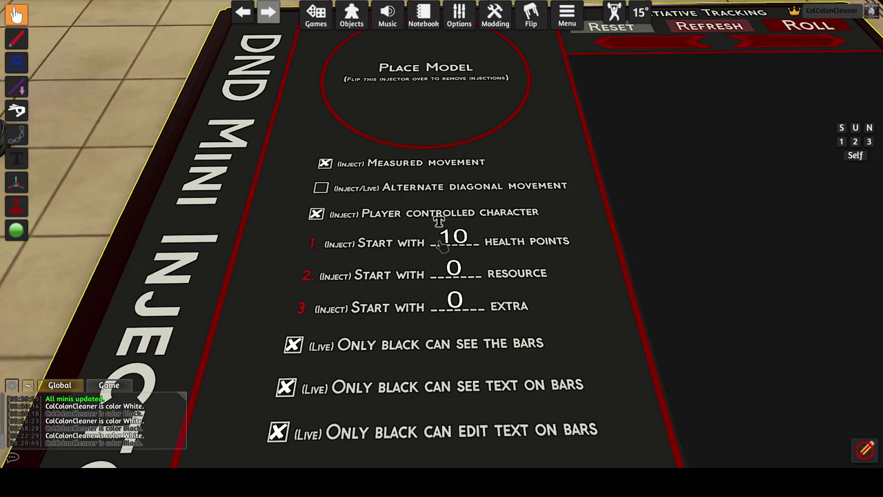
scroll(524, 231, down, 5)
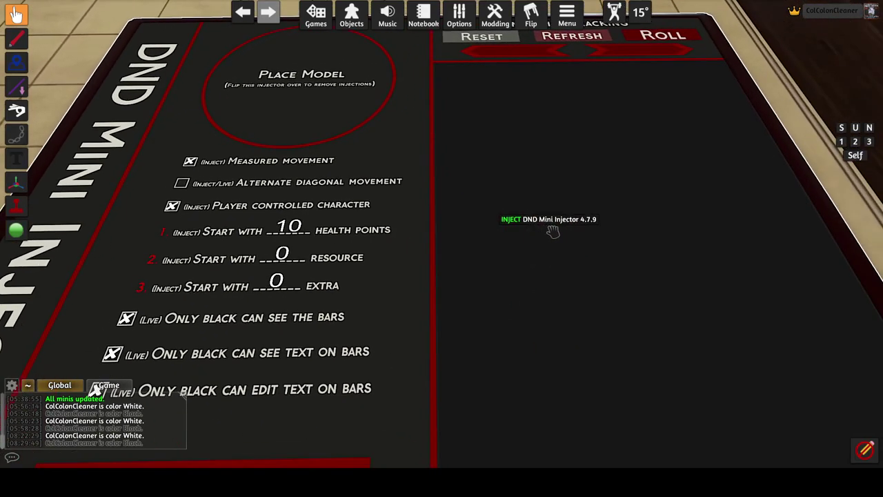
right_click(450, 191)
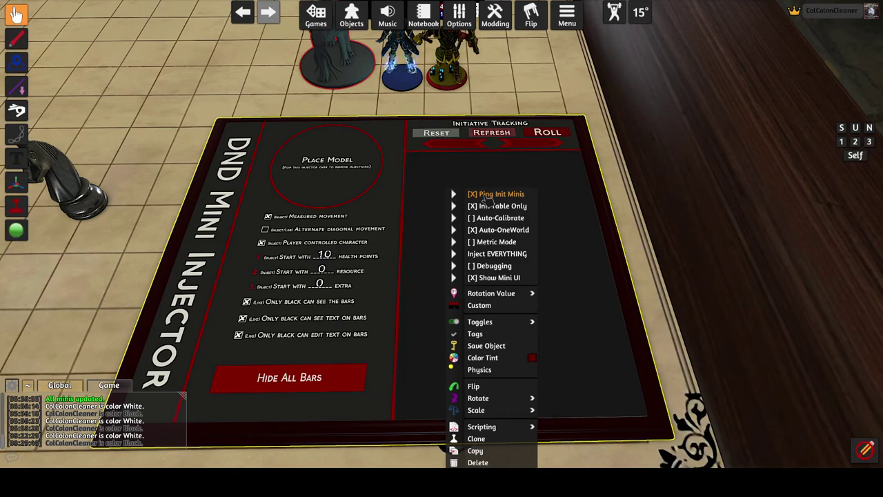
click(704, 224)
- Examine the injector's Initiative Tracking section and the table area around the OneWorld Builder
key(w)
key(d)
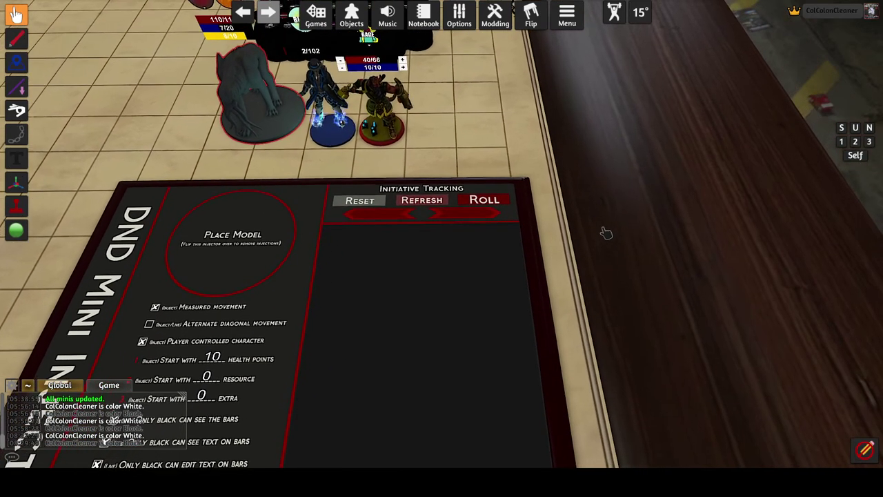
scroll(605, 233, up, 5)
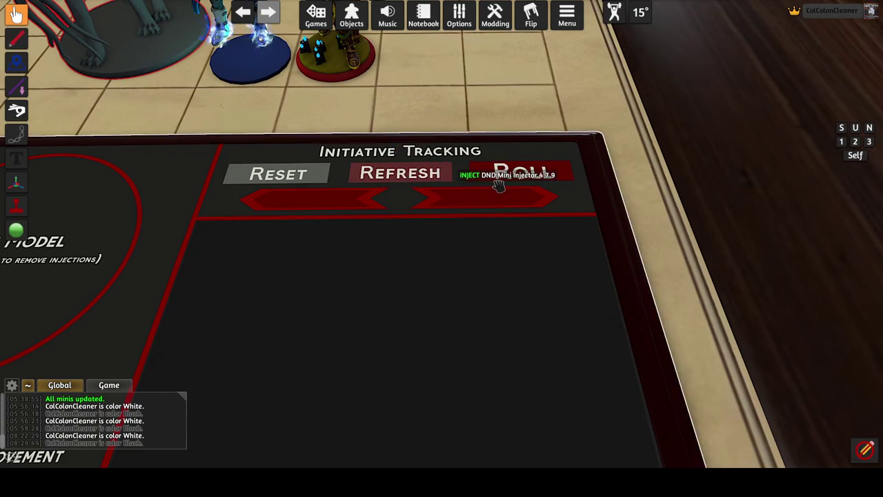
scroll(470, 228, down, 2)
right_click(424, 233)
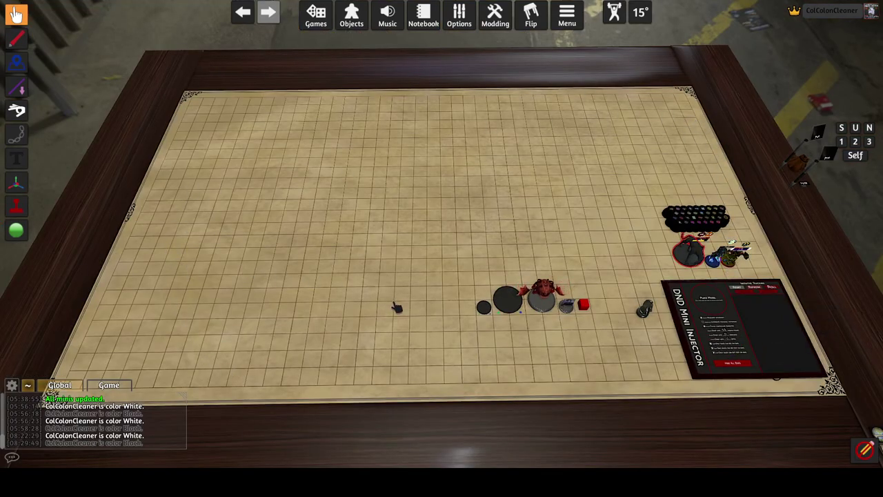
key(d)
key(d)
key(s)
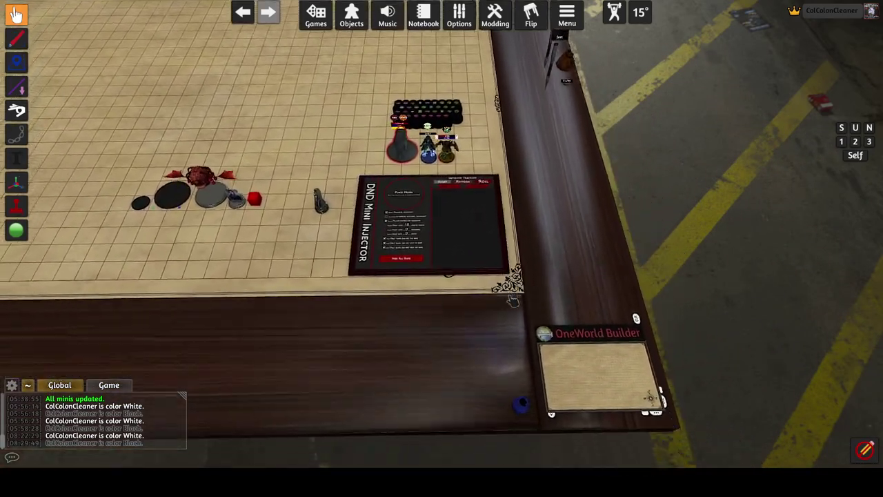
- Survey the table around the injector, including the example minis and the tools along the table's edge
scroll(513, 300, up, 1)
key(a)
scroll(565, 315, up, 2)
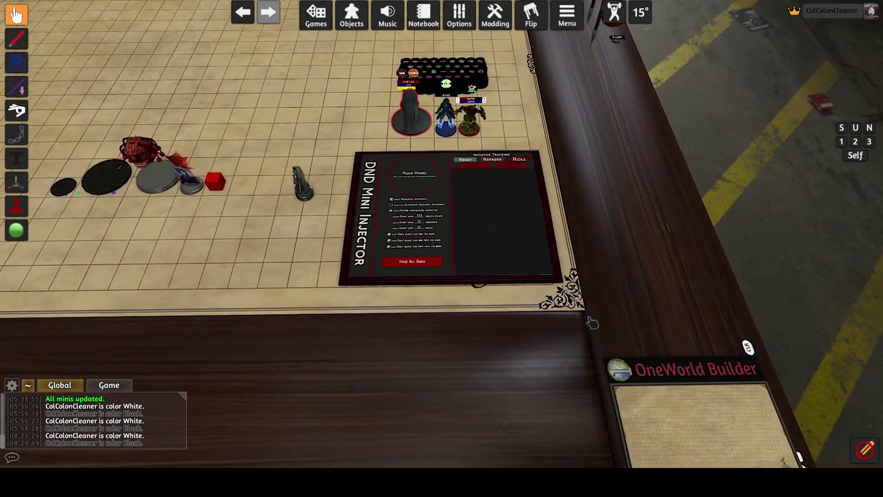
key(w)
scroll(560, 404, down, 2)
key(d)
key(w)
scroll(601, 193, down, 2)
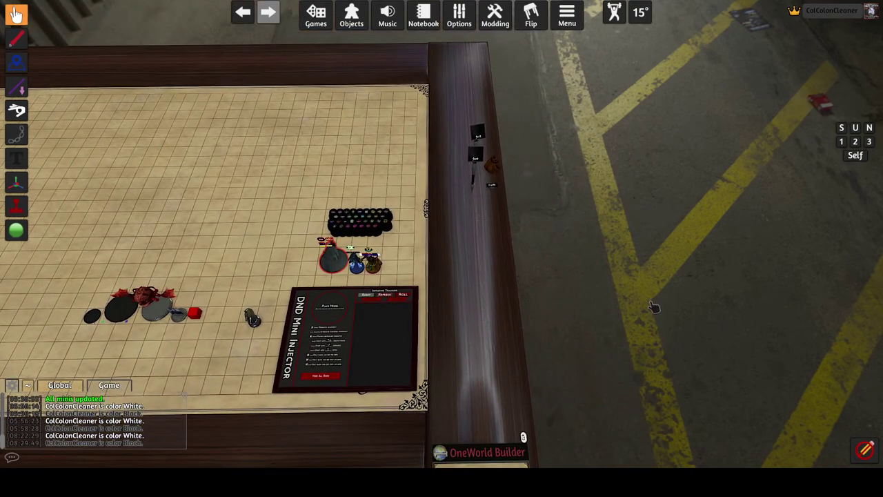
key(s)
key(a)
scroll(533, 315, up, 3)
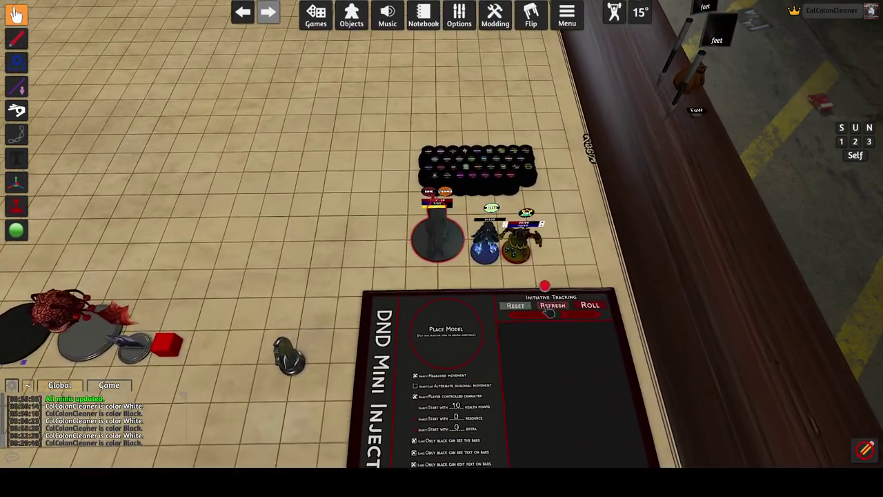
- Open the injector's additional options and point out the Inject EVERYTHING option
key(s)
key(d)
right_click(424, 236)
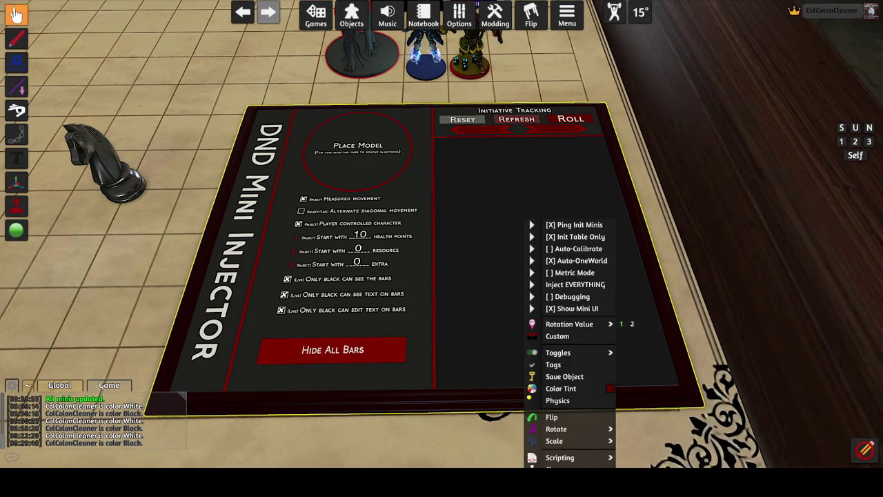
click(575, 285)
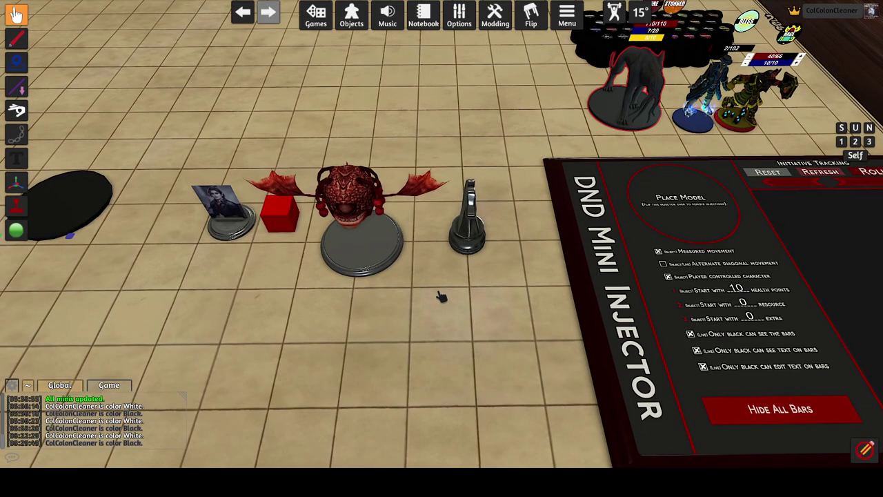
- Place the red winged mini on the injector to inject it as a player controlled character with 10 health points
key(d)
key(s)
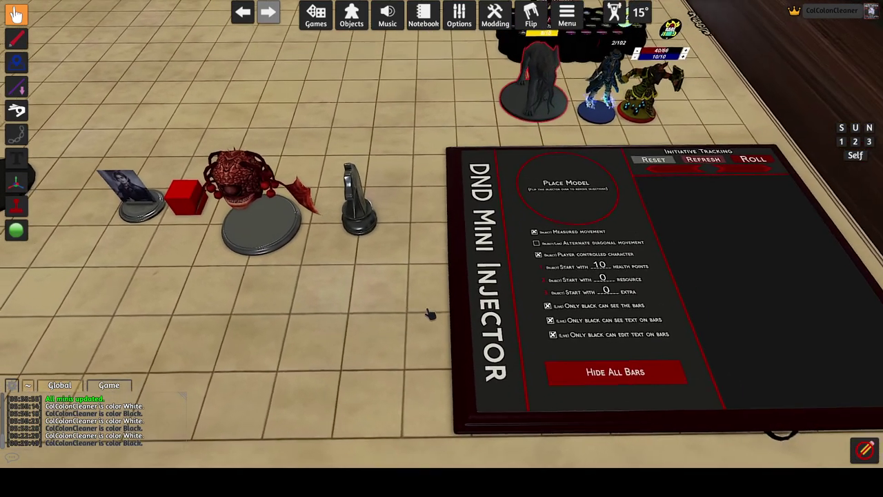
drag(259, 221, 606, 271)
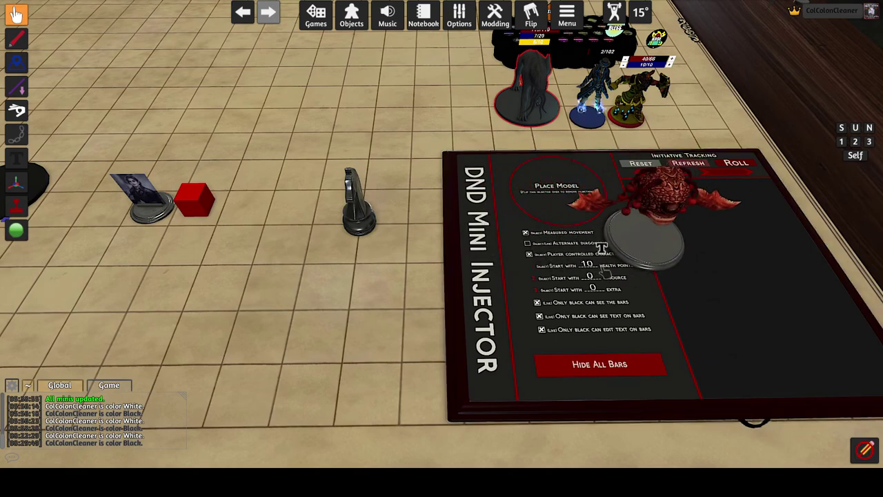
scroll(606, 272, up, 3)
right_click(578, 236)
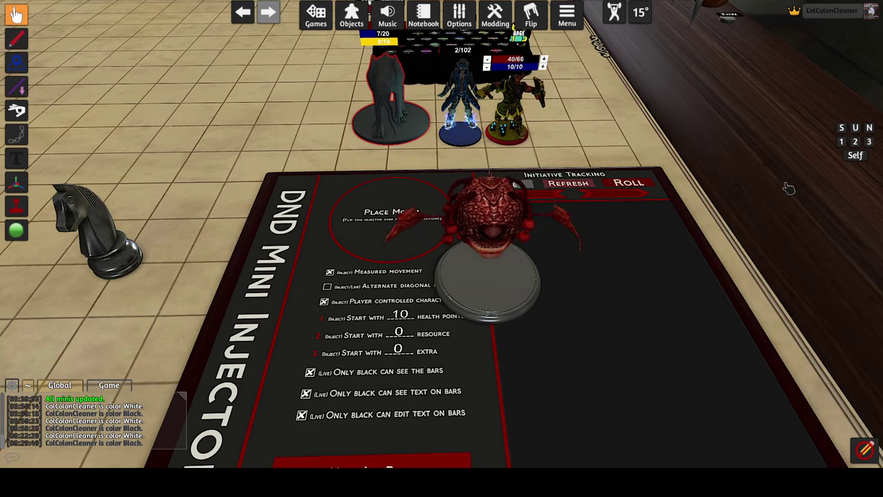
key(s)
scroll(761, 166, up, 1)
scroll(753, 176, down, 1)
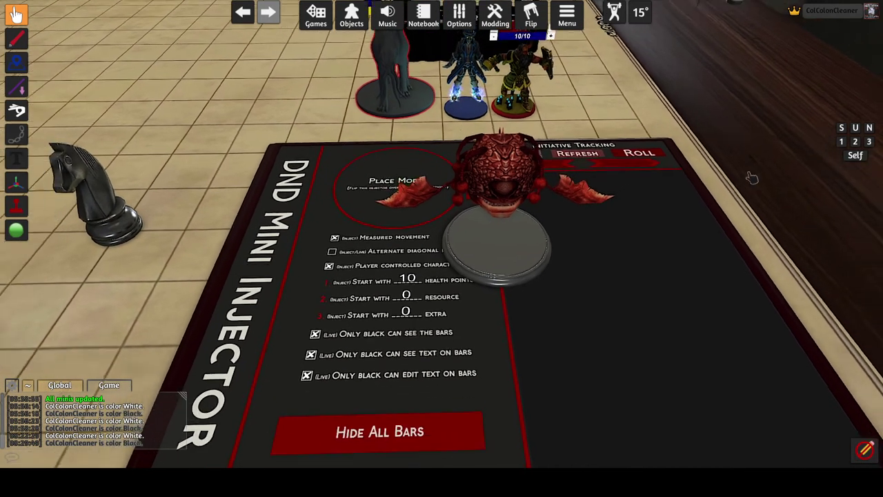
right_click(529, 236)
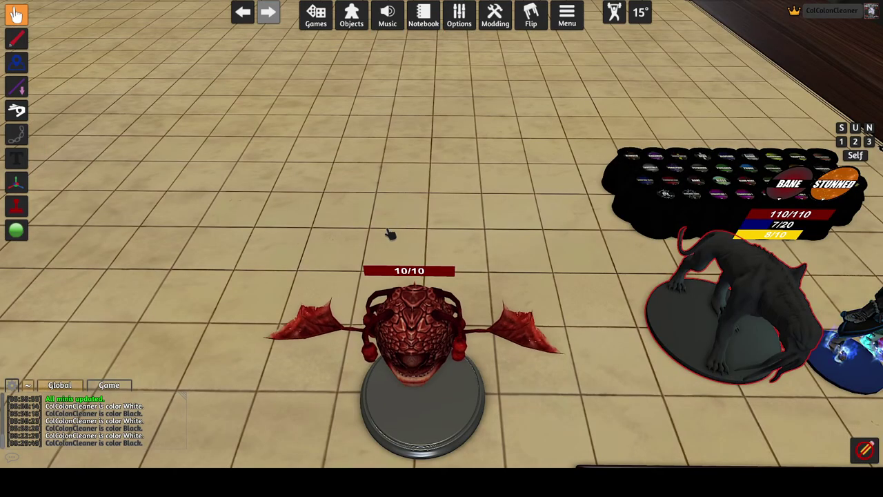
- Open the injected red mini's options menu through its health bar and review the available settings
click(410, 271)
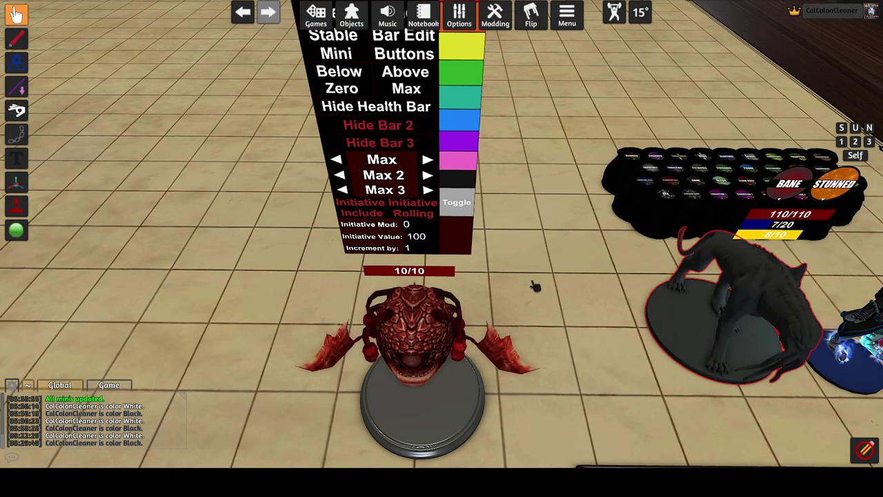
scroll(538, 269, down, 5)
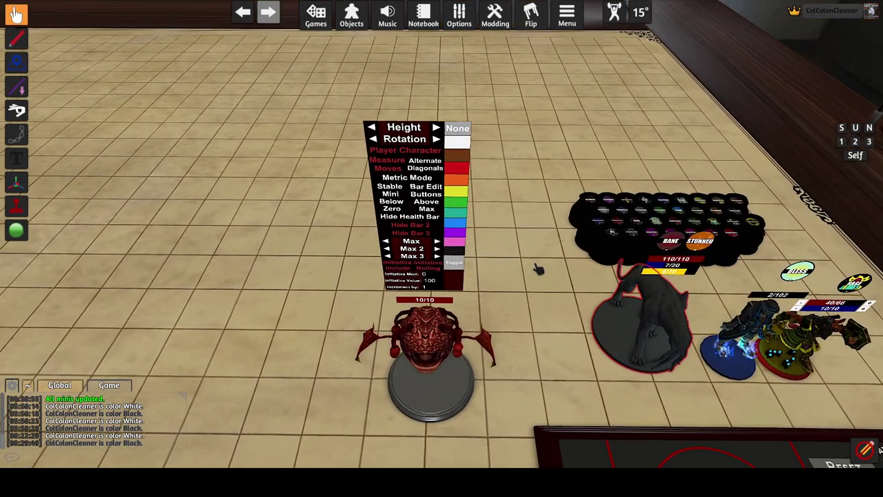
scroll(538, 269, up, 2)
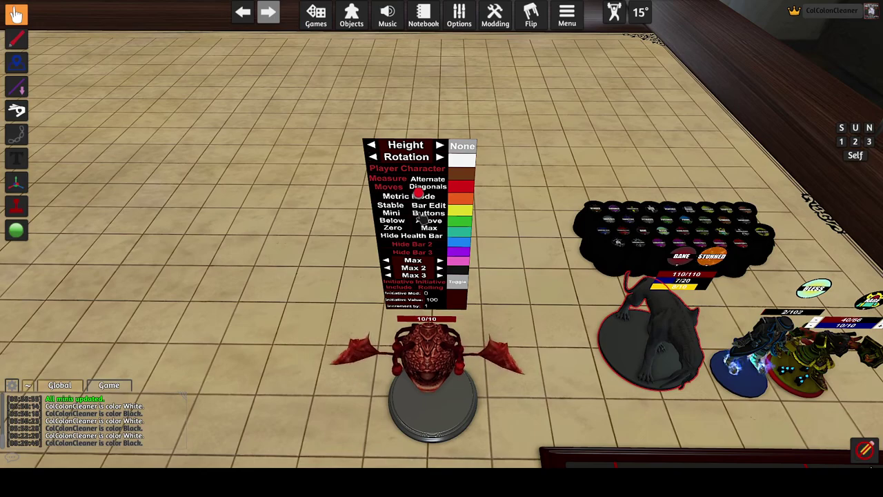
scroll(545, 207, up, 3)
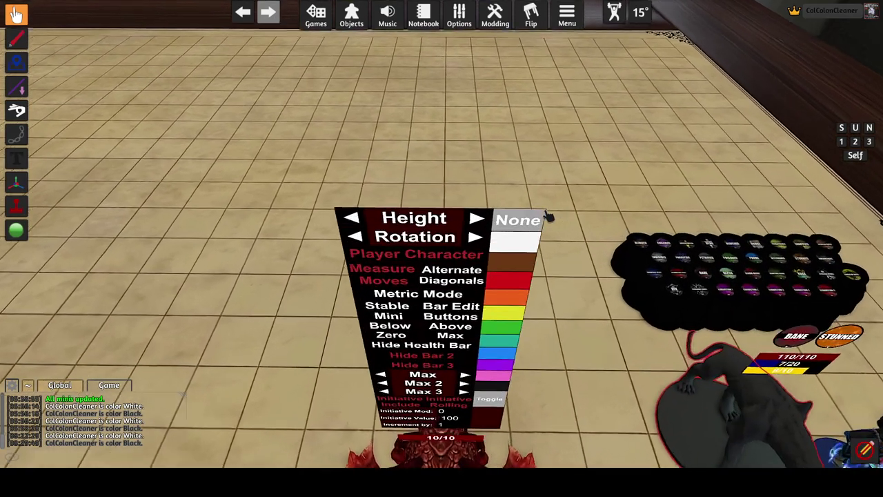
- Raise the red mini's bar display several increments with the Height setting and lower it back again
click(495, 216)
click(496, 211)
click(496, 211)
click(496, 210)
click(317, 205)
click(317, 206)
click(317, 206)
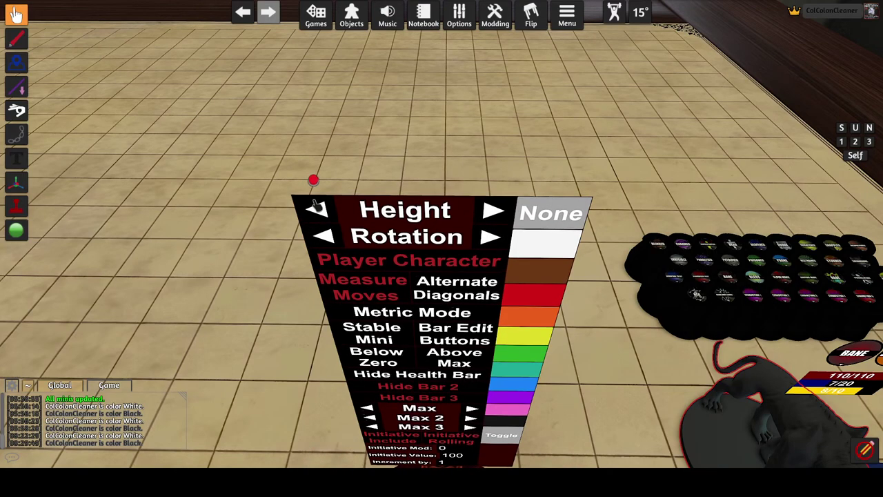
click(316, 205)
- Turn the red mini's bar display four increments with the Rotation setting and turn it back again
click(489, 239)
click(490, 239)
click(490, 239)
click(490, 239)
click(331, 248)
click(330, 248)
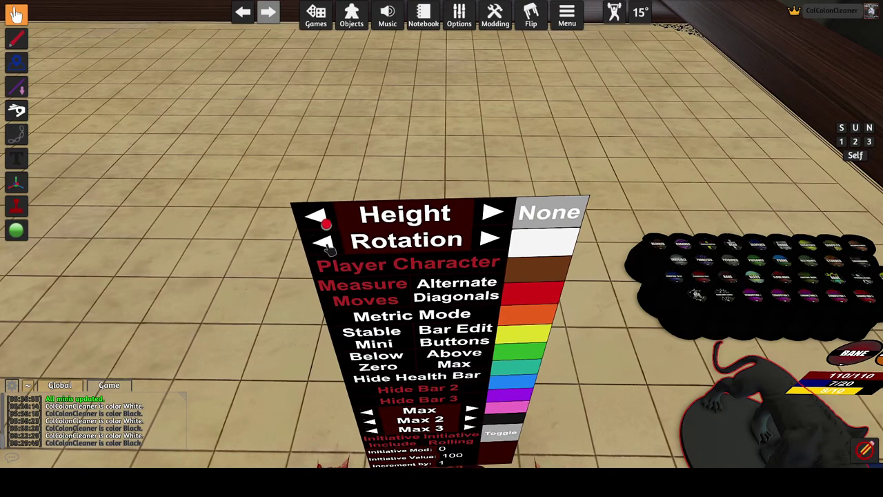
click(328, 247)
click(328, 247)
scroll(364, 160, down, 1)
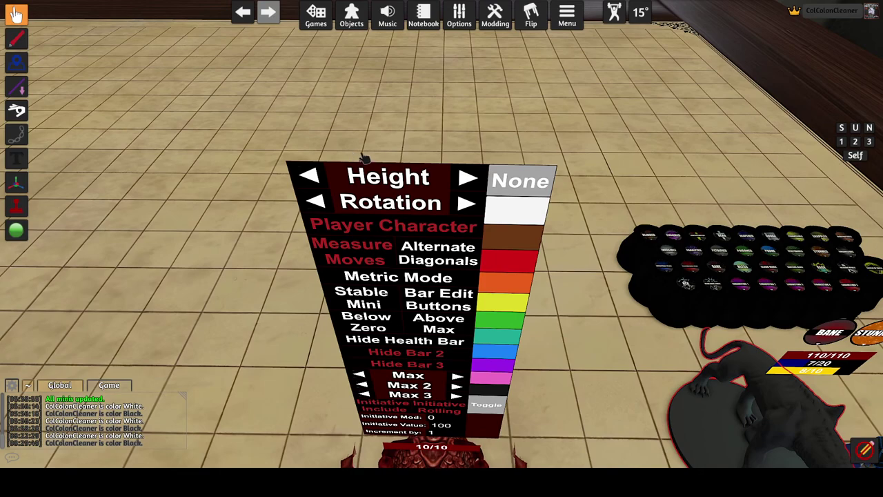
- Demonstrate the Height and Rotation adjustments on the red mini's bar display once more in both directions
click(470, 179)
click(471, 164)
click(472, 149)
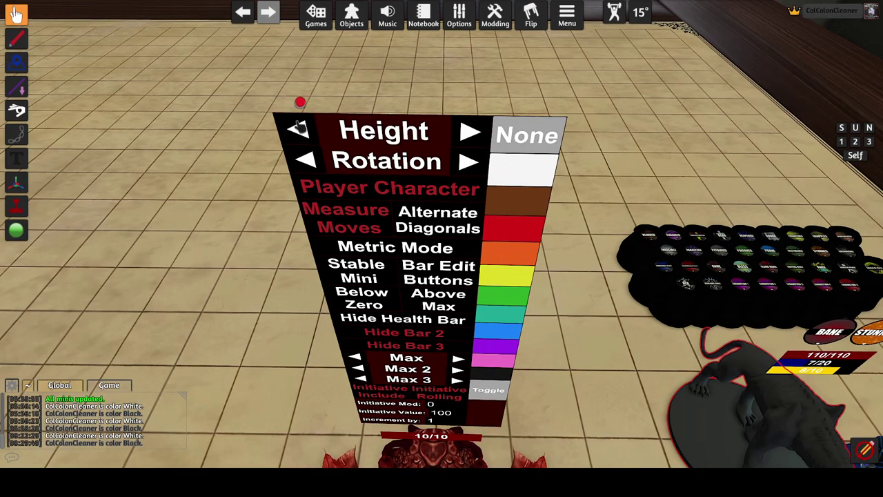
click(299, 126)
click(302, 148)
click(307, 167)
click(469, 205)
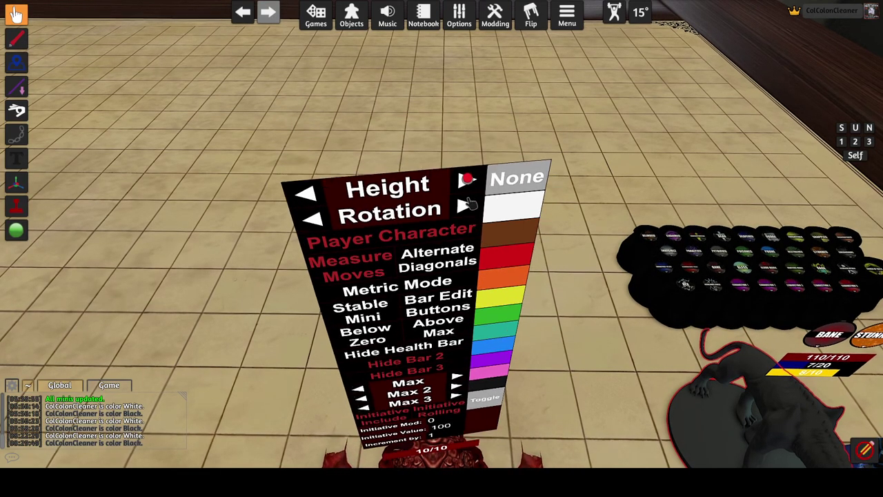
click(468, 203)
click(447, 159)
click(303, 181)
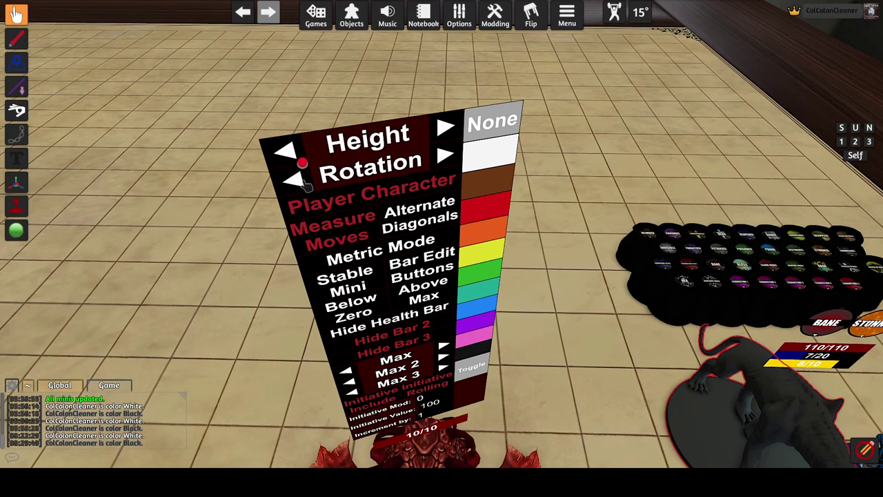
click(303, 180)
click(304, 167)
- Cycle the red mini's highlight through red, green, blue, yellow and black, and try the Toggle option
drag(593, 359, 603, 327)
scroll(602, 328, up, 3)
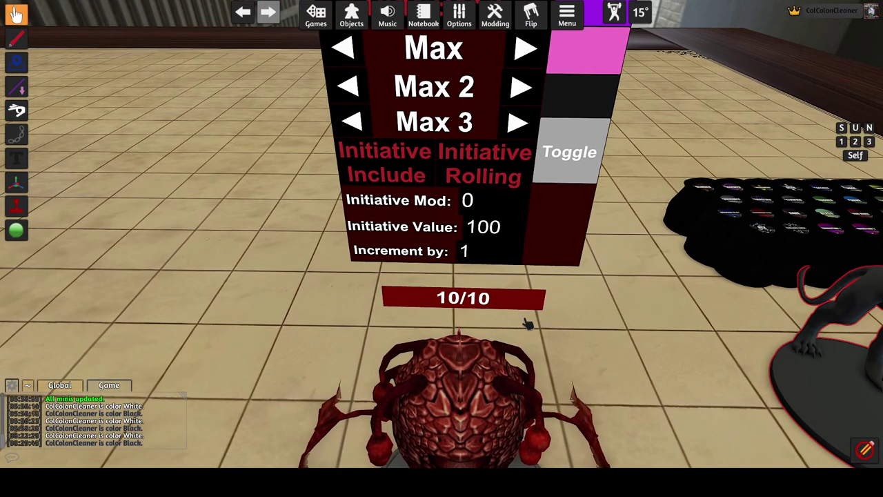
click(459, 252)
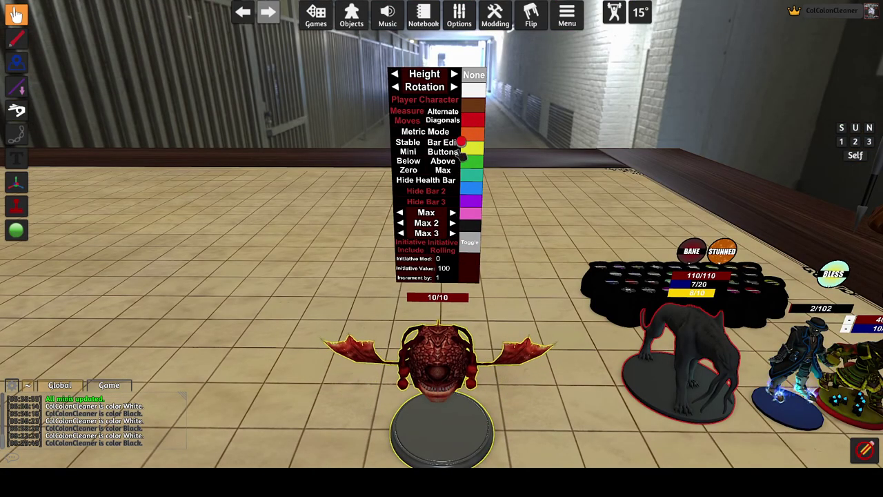
click(471, 121)
click(472, 162)
click(471, 184)
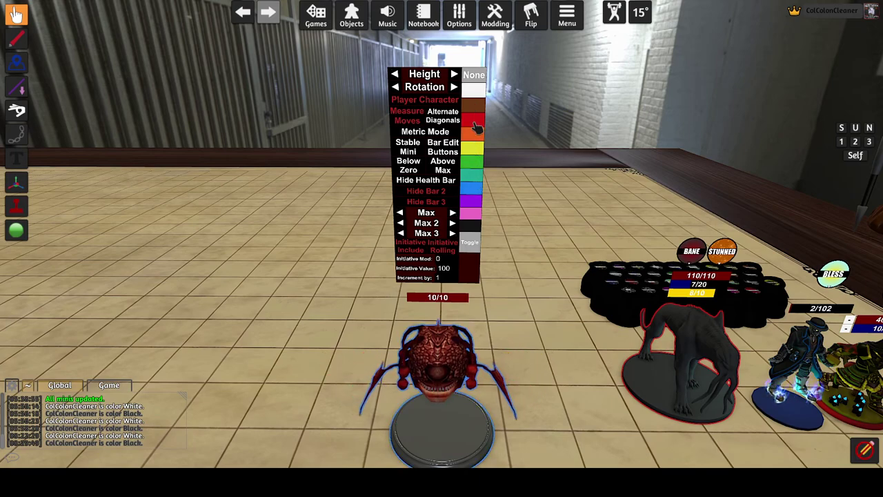
click(472, 152)
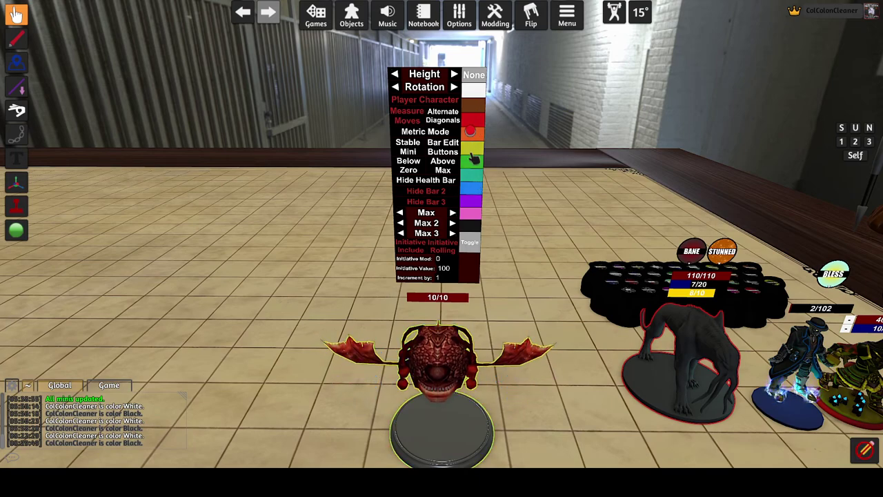
click(472, 226)
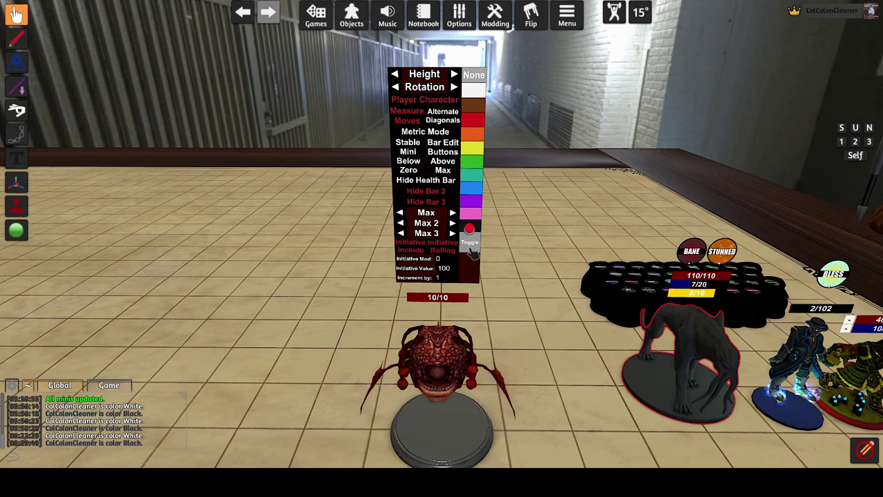
click(470, 247)
drag(495, 253, 417, 95)
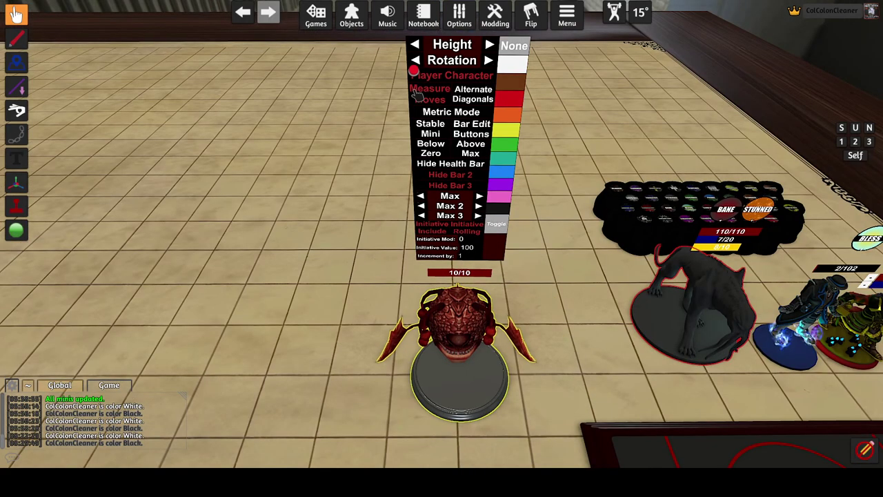
- Turn the red mini's Measure Moves option off and back on
mouse_move(455, 372)
mouse_down()
mouse_move(456, 265)
mouse_move(456, 374)
mouse_move(331, 359)
mouse_move(466, 363)
mouse_up()
click(433, 101)
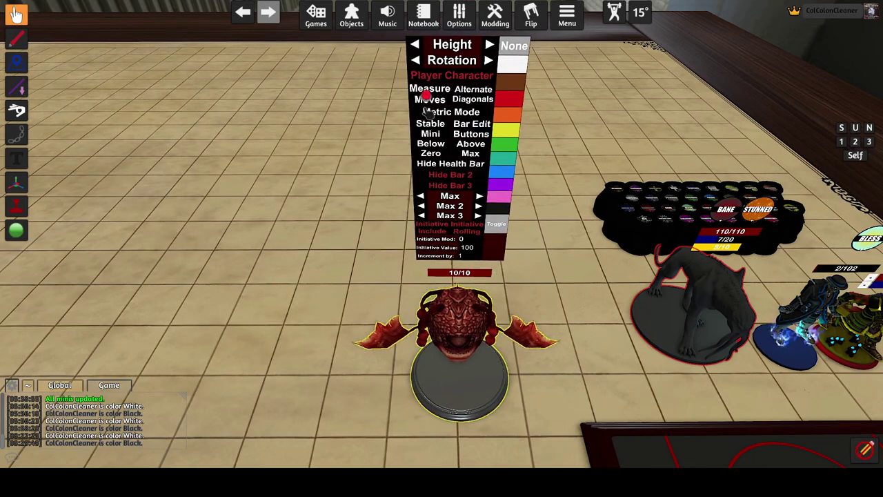
click(424, 101)
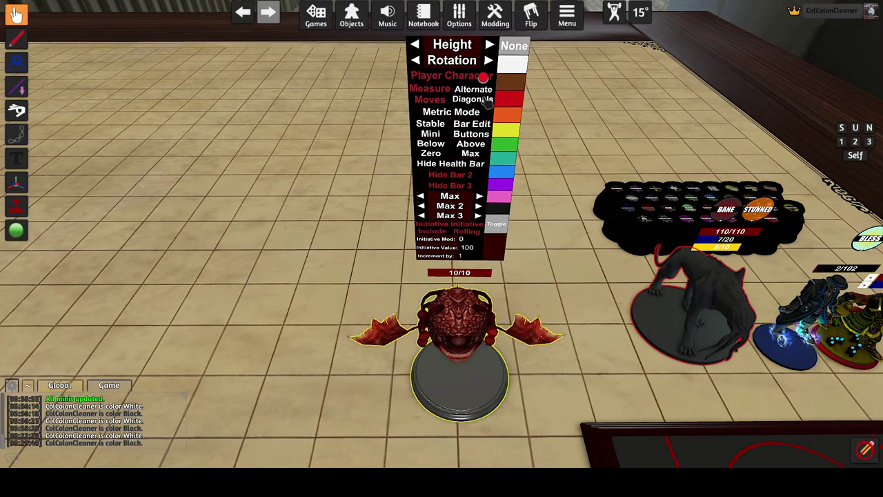
- Try to enable Alternate Diagonals from the red mini's own menu, and reposition the mini on the table
key(w)
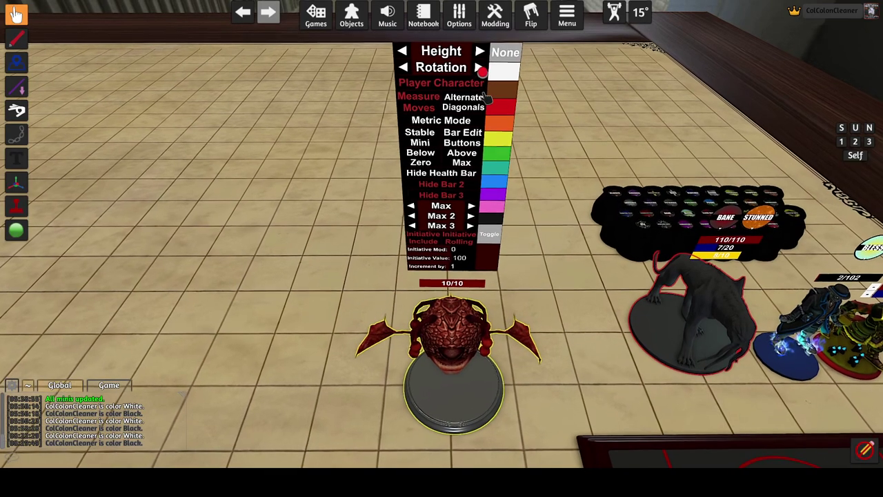
click(459, 103)
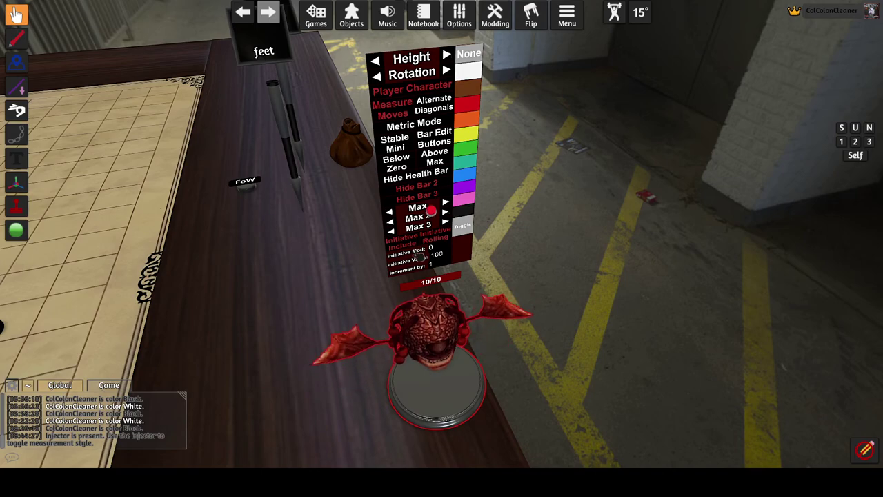
mouse_move(455, 402)
mouse_down()
mouse_move(522, 385)
mouse_move(529, 357)
mouse_move(532, 379)
mouse_move(432, 379)
mouse_move(513, 354)
mouse_up()
click(367, 123)
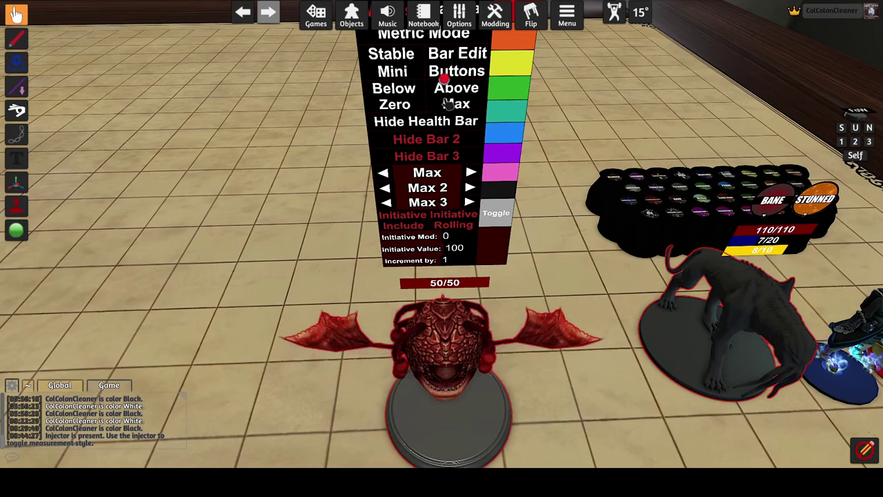
- Close the red mini's options menu and focus on its health bar
click(449, 285)
scroll(520, 286, up, 5)
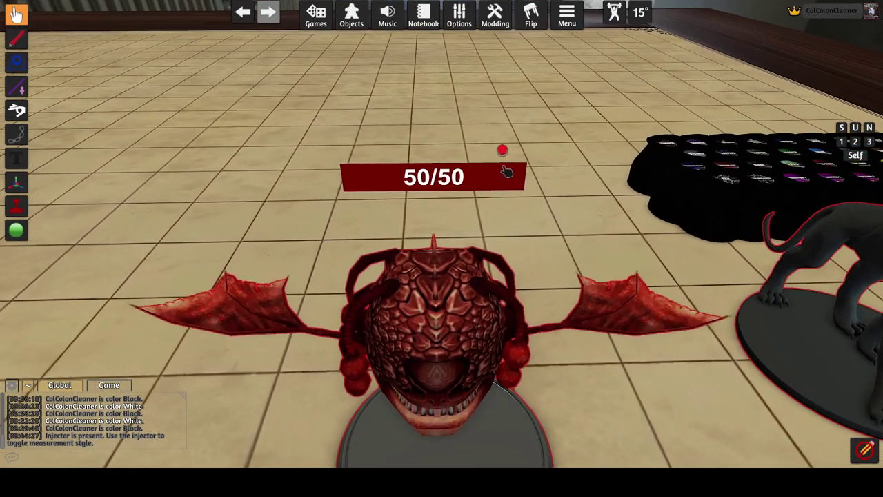
mouse_move(507, 174)
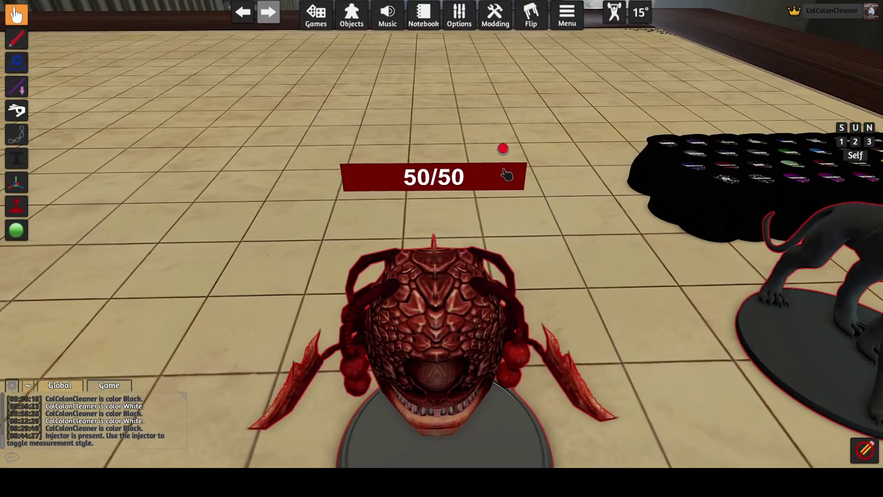
- Lower the red mini's health with the minus and plus controls beside its bar, and restore it to 50
triple_click(329, 182)
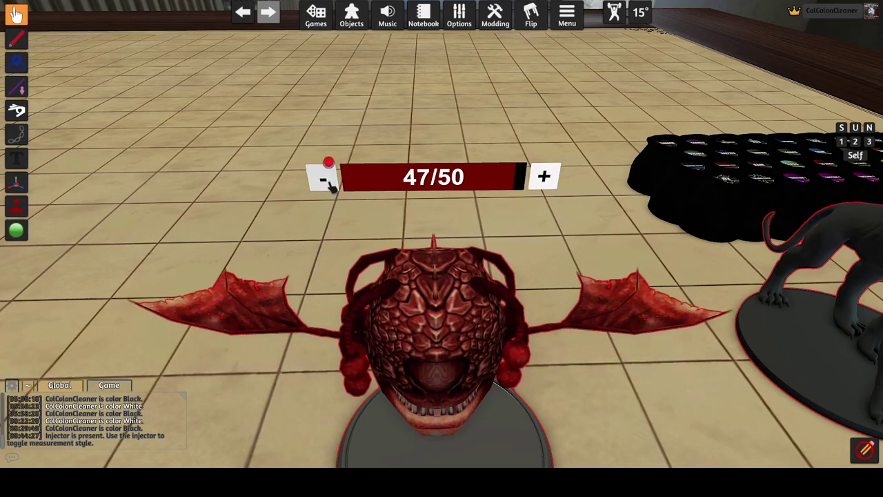
triple_click(329, 182)
right_click(329, 182)
right_click(329, 182)
right_click(329, 182)
drag(544, 177, 544, 180)
click(544, 179)
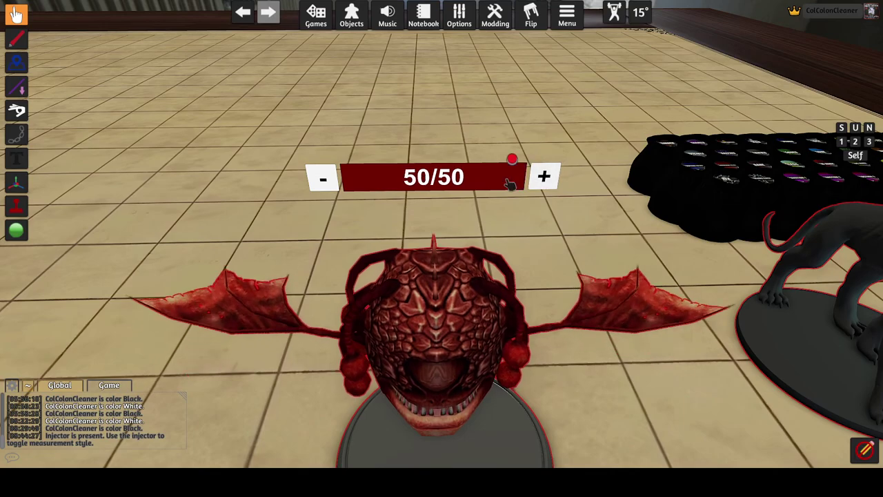
- Open the red mini's options menu from its health bar
click(504, 181)
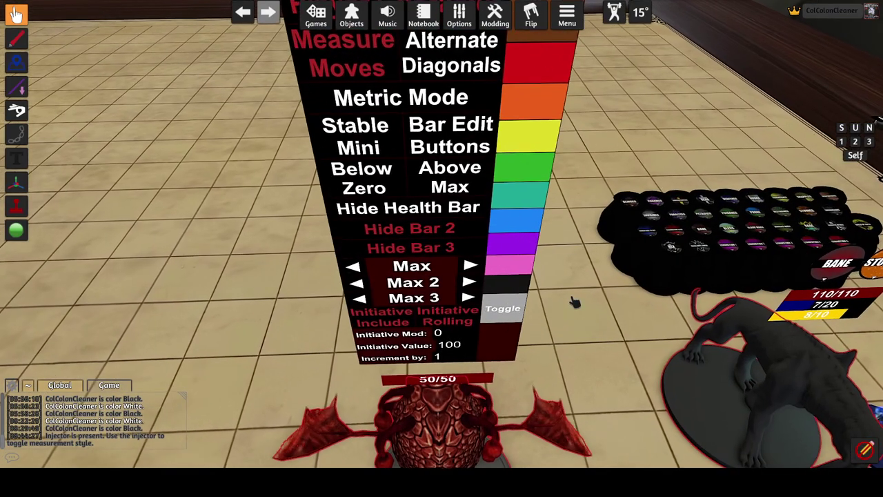
scroll(575, 302, down, 3)
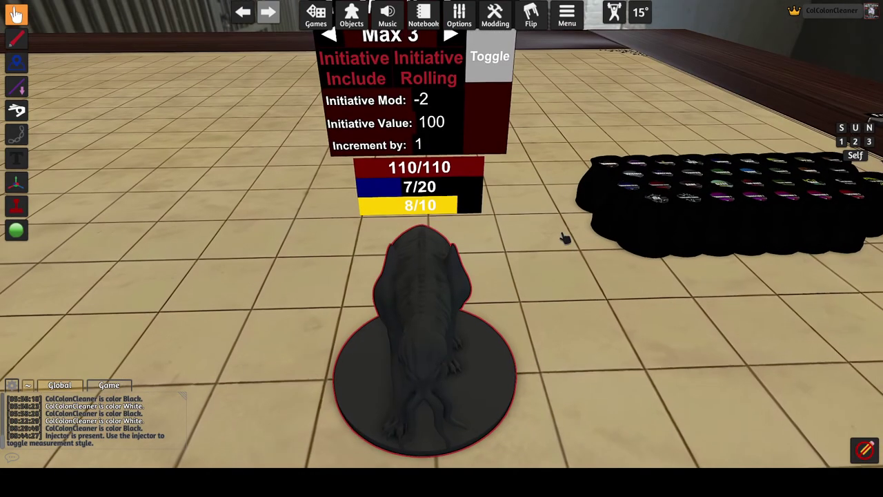
- Hide the health bar, bar 2 and bar 3 on the Mindflayer Beast mini
scroll(538, 219, down, 2)
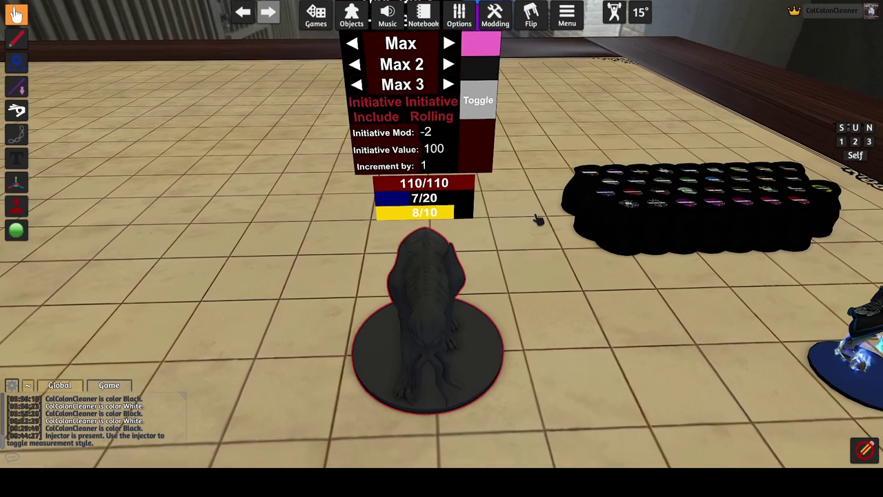
scroll(538, 219, down, 2)
key(w)
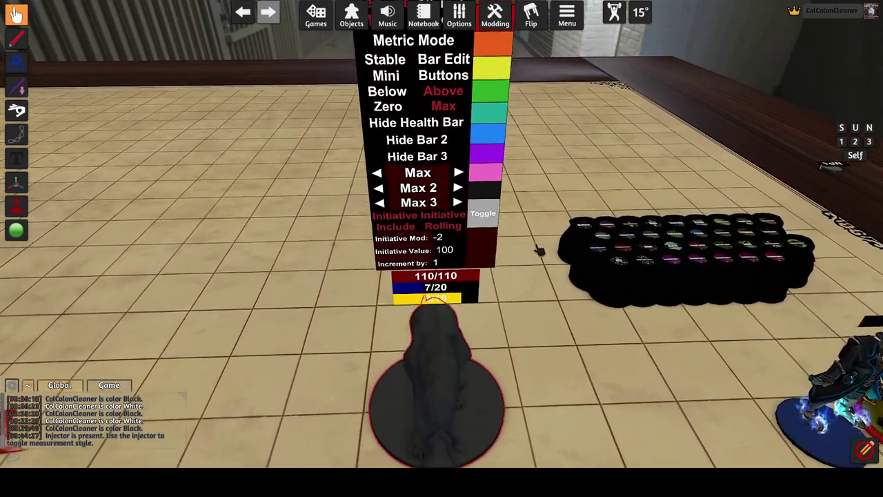
click(426, 153)
click(429, 173)
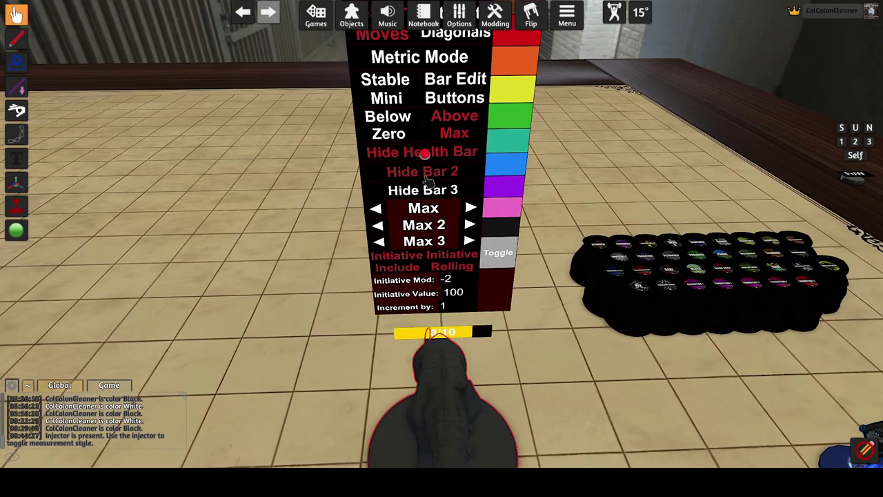
click(428, 192)
- Close and reopen the Mindflayer Beast's options menu with the small dot above the mini
scroll(423, 234, up, 5)
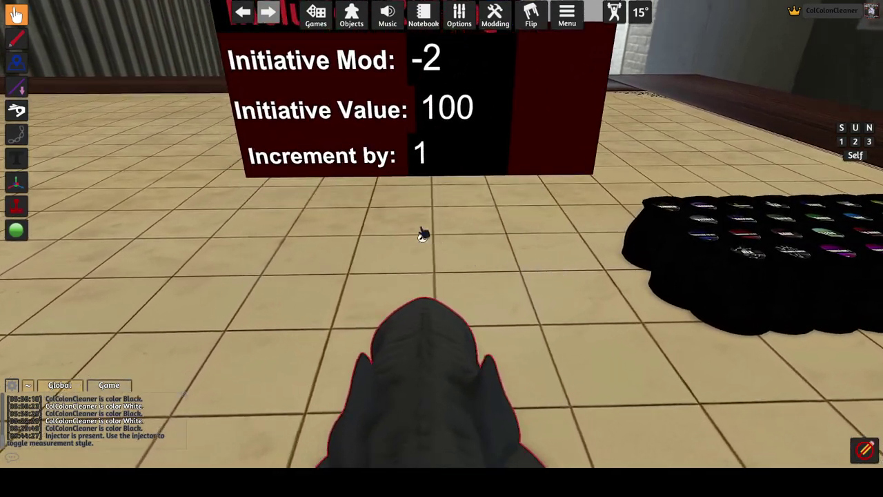
scroll(422, 236, down, 5)
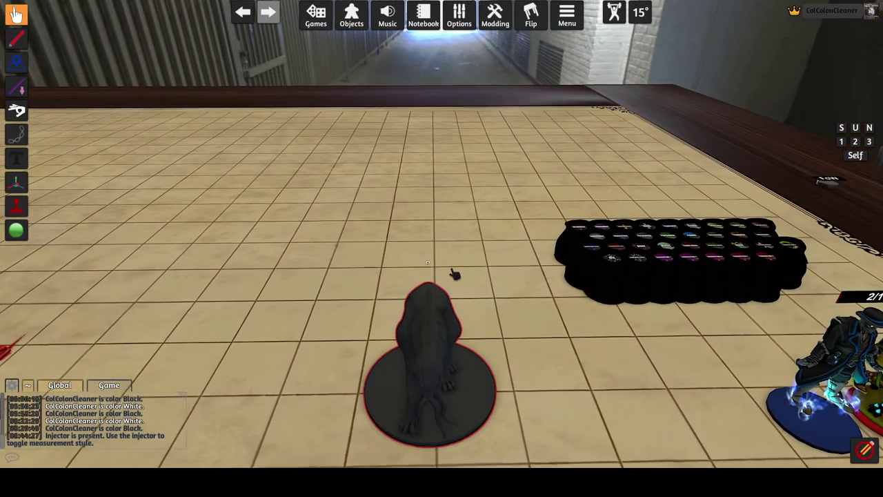
click(428, 263)
click(429, 262)
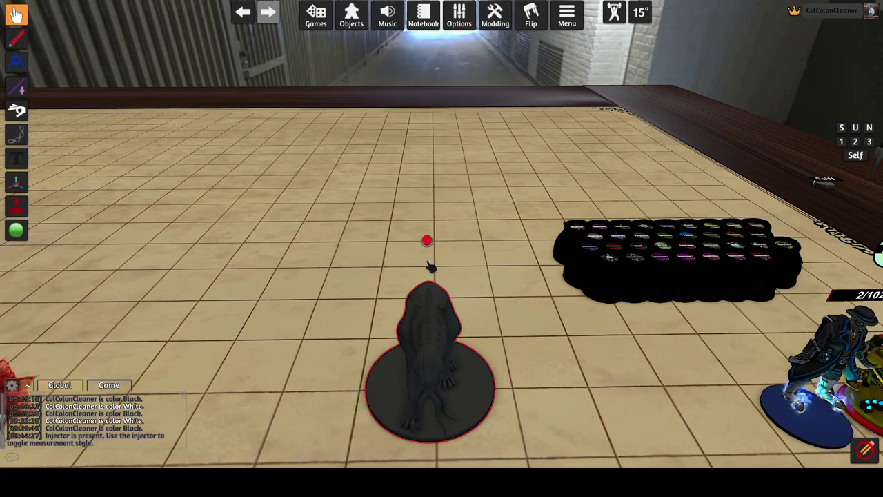
click(429, 262)
click(429, 262)
scroll(542, 313, up, 3)
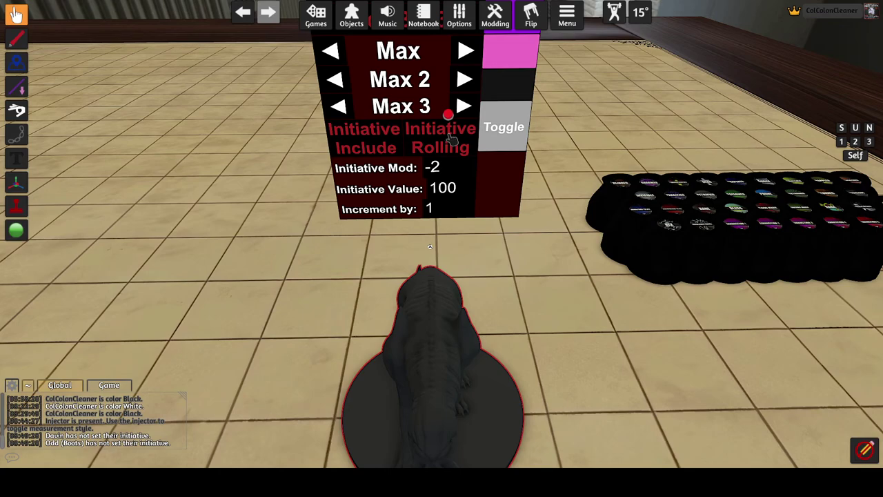
- Turn off Initiative Rolling for the Mindflayer Beast, and roll initiative on the injector board
click(450, 139)
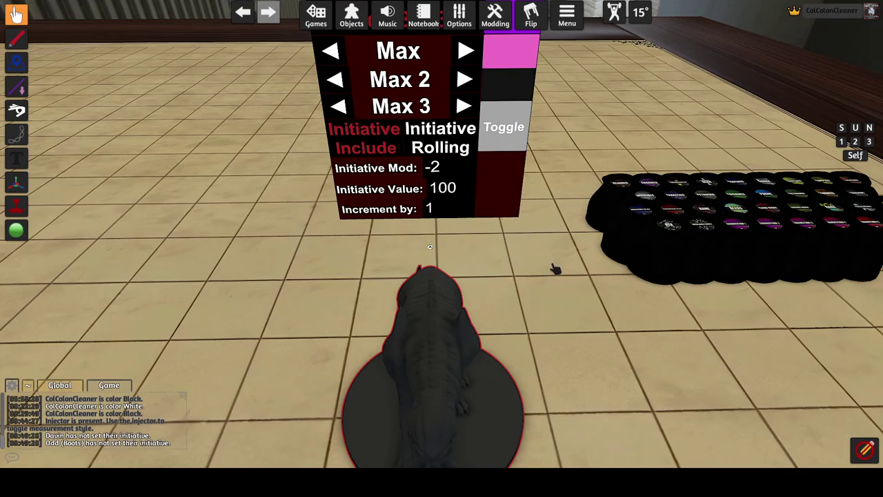
key(s)
key(d)
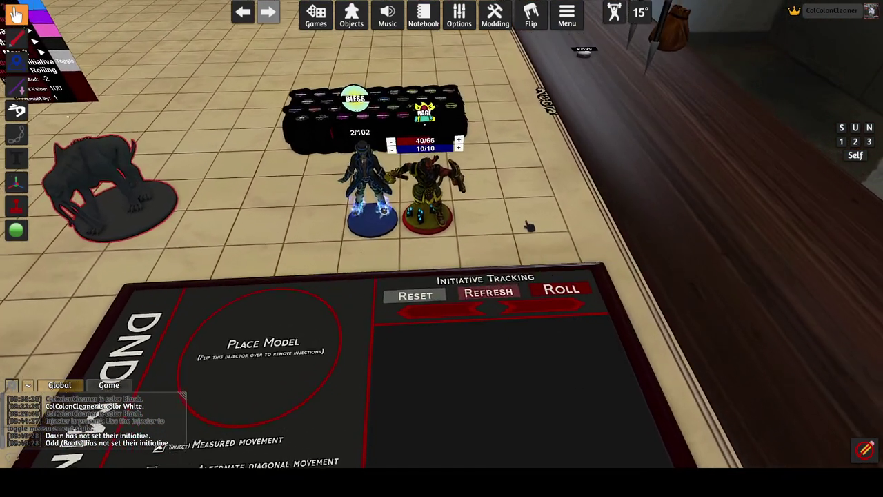
click(562, 289)
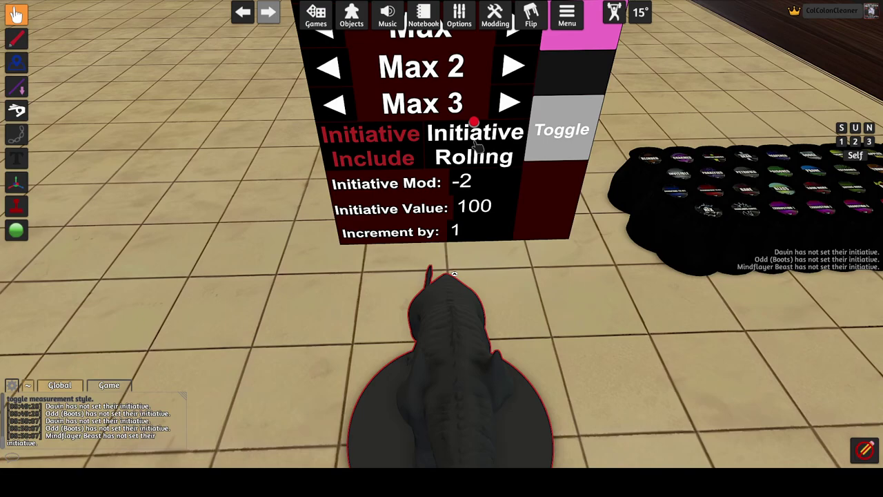
- Try the Mindflayer Beast's Calibrate Scale option, and set the grid size to 2.46
scroll(476, 138, down, 3)
right_click(451, 236)
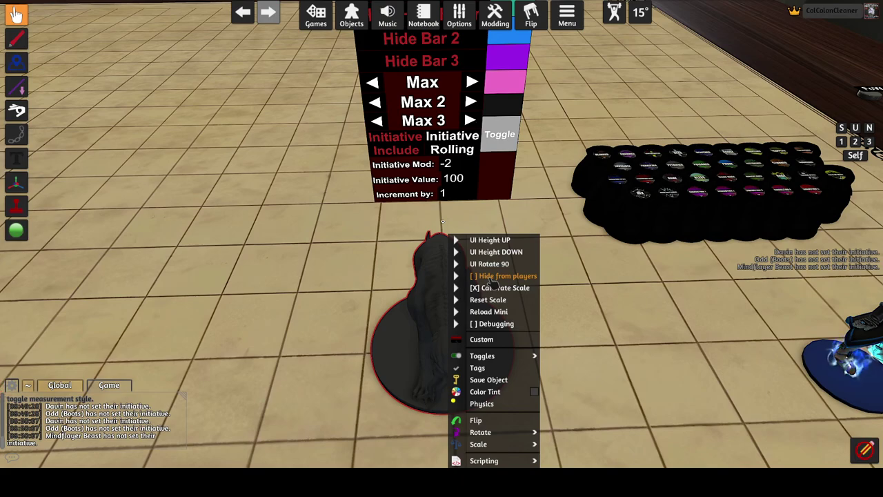
click(493, 287)
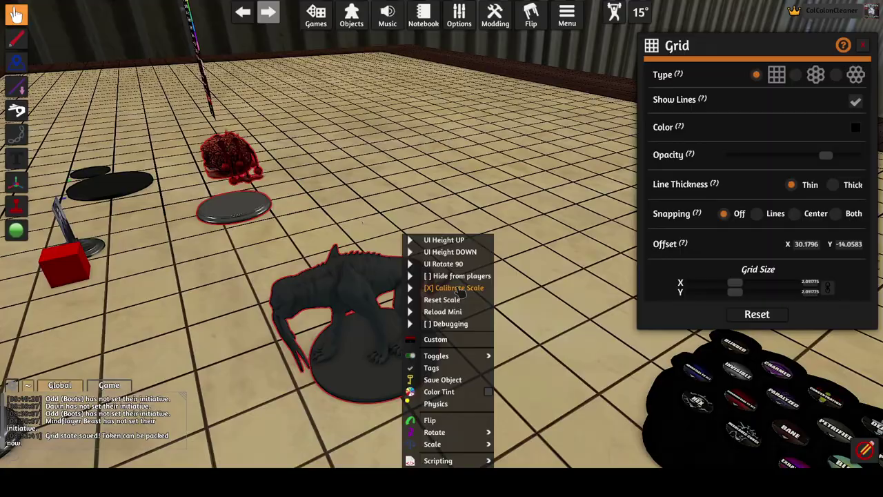
drag(735, 286, 754, 289)
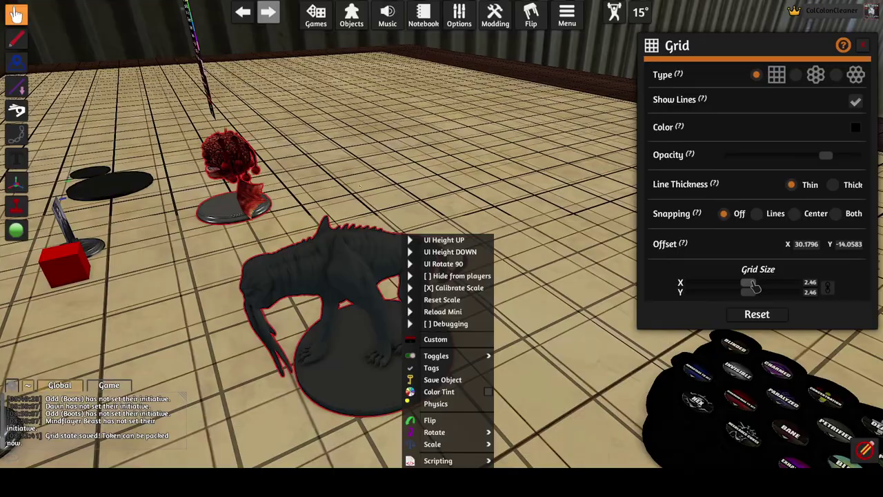
- Increase the grid size to 2.78 on both axes to show the minis' scaling
right_click(448, 222)
key(s)
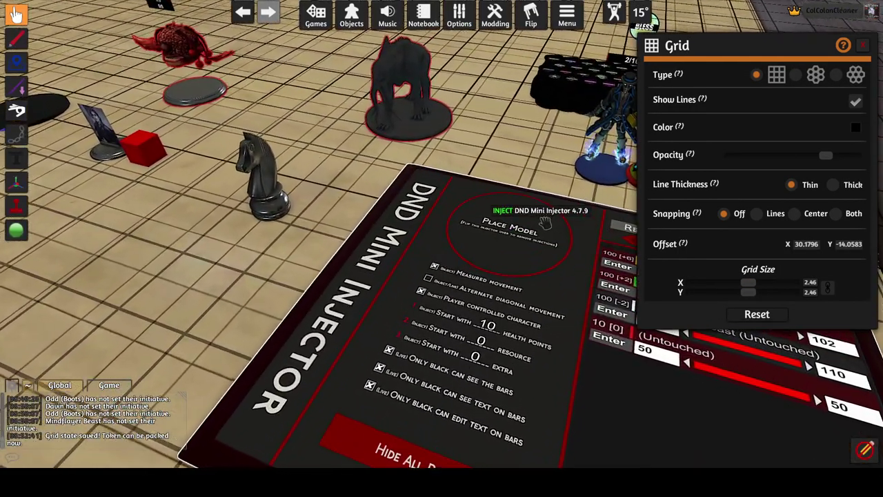
right_click(546, 222)
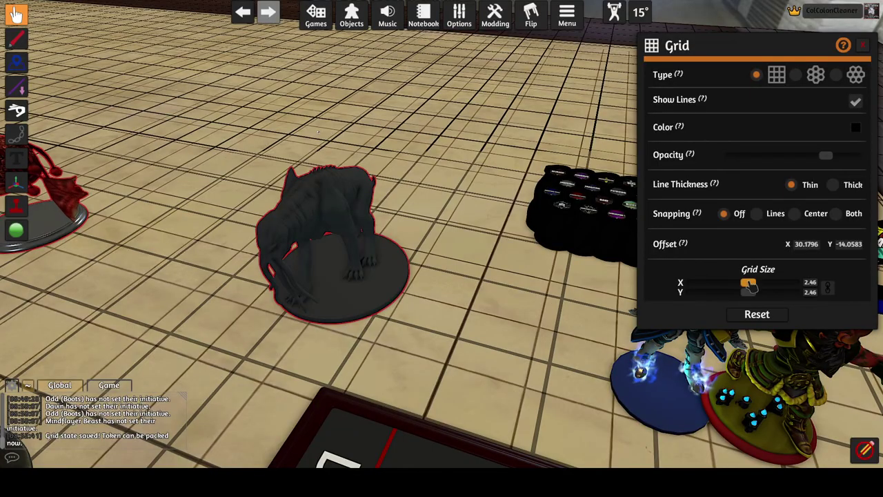
mouse_move(749, 286)
mouse_down()
mouse_move(722, 289)
mouse_move(756, 288)
mouse_up()
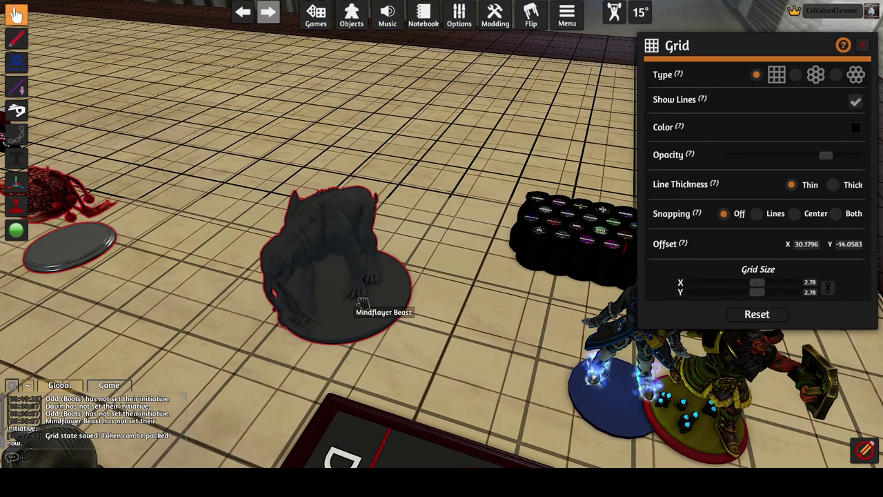
- Enlarge the Mindflayer Beast by two increments, and restore its size with Reset Scale
key(plus)
key(plus)
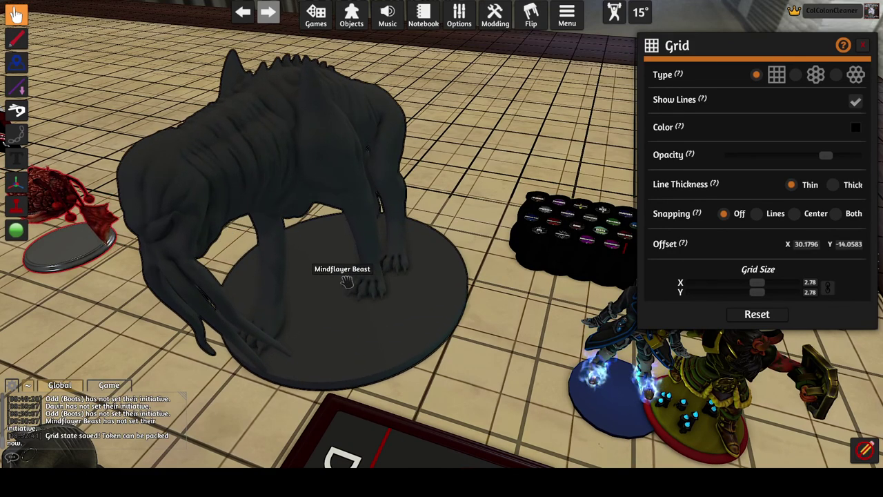
right_click(360, 292)
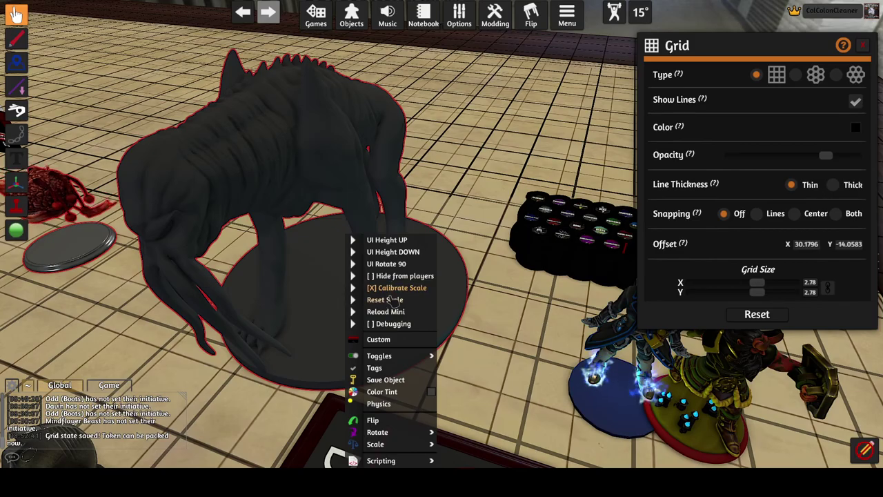
click(385, 299)
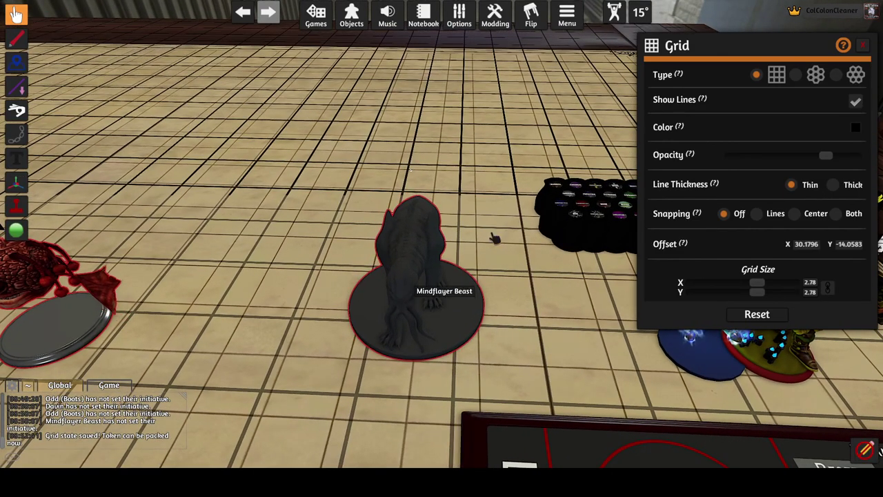
- Toggle the Debugging option of the Mindflayer Beast mini
key(d)
drag(458, 271, 447, 203)
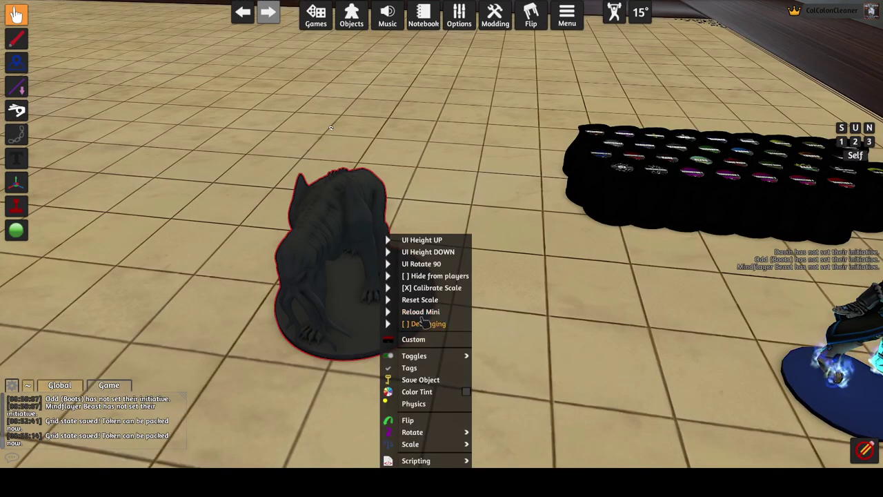
click(422, 323)
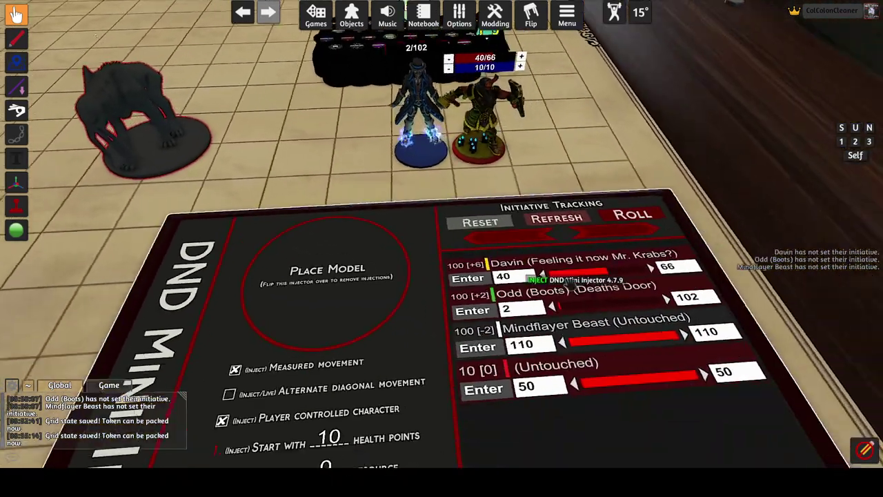
- Reset the initiative tracker on the injector board, and refresh it to list the minis again
key(w)
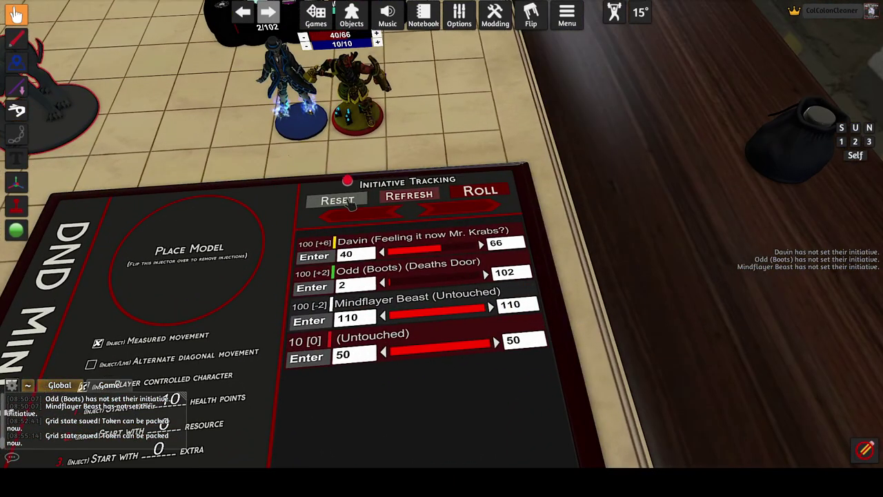
click(349, 200)
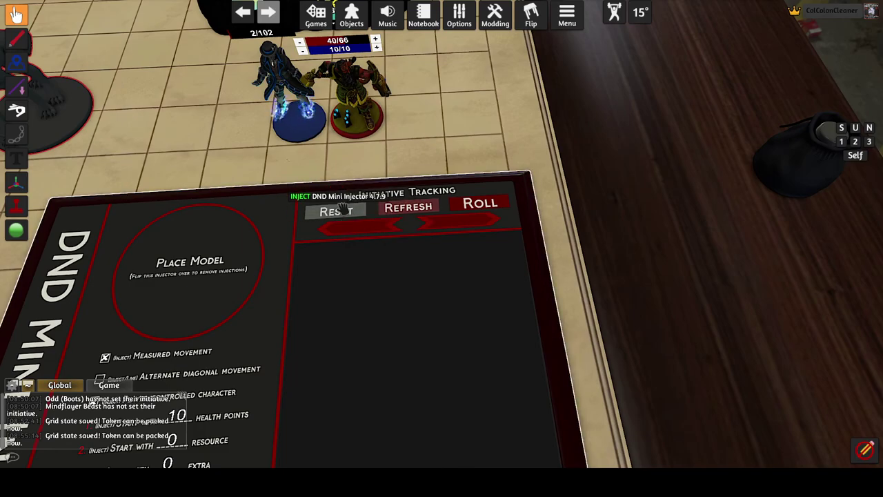
scroll(343, 207, down, 2)
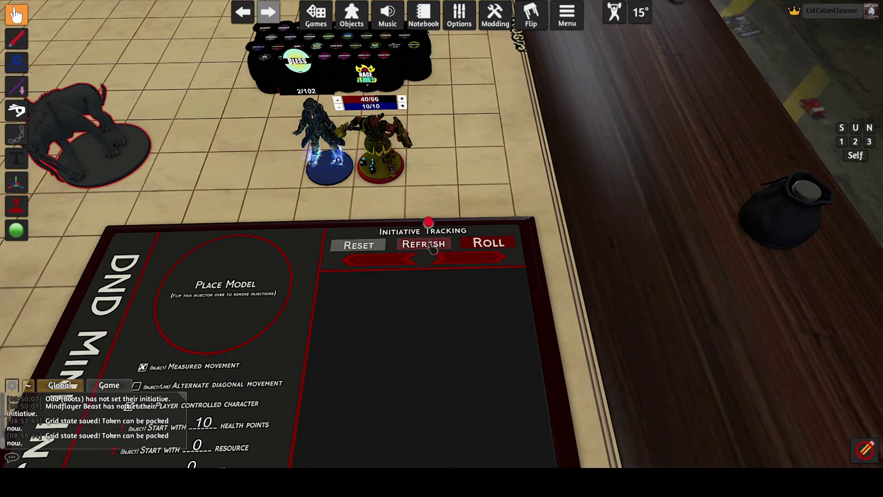
click(432, 249)
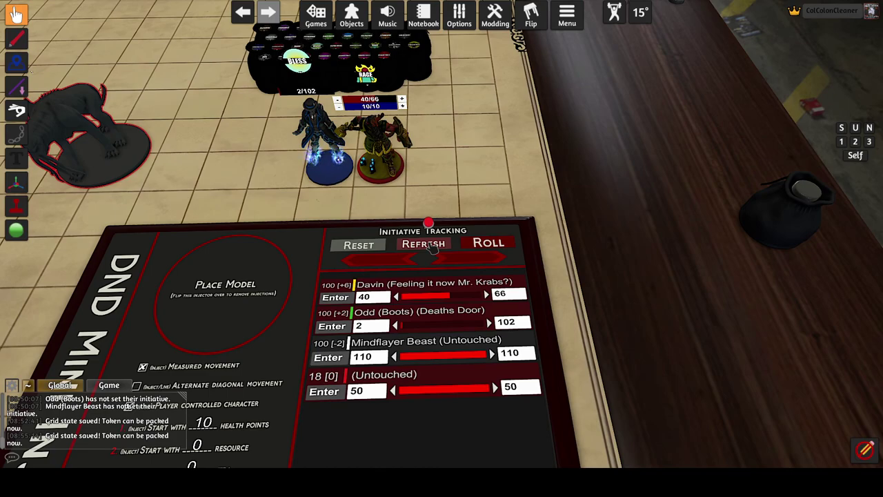
- Place the Enemy Damage Gauge card beside the injector board, and examine its health thresholds
key(s)
scroll(614, 305, up, 2)
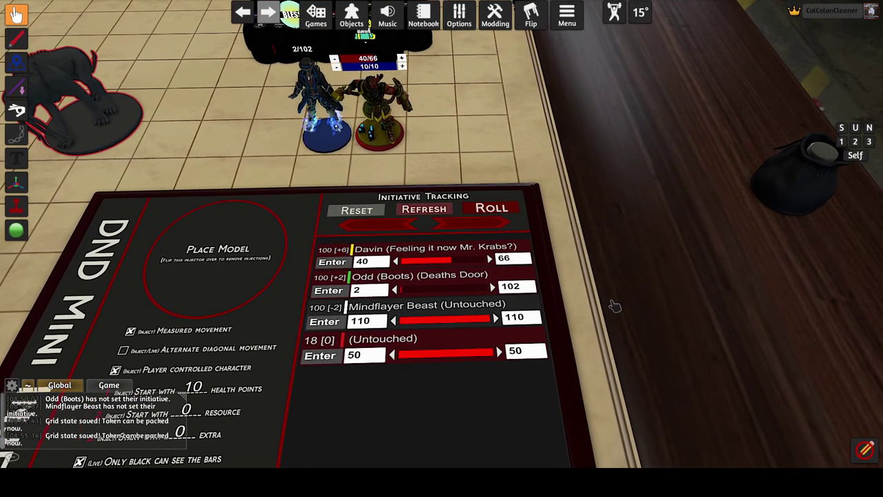
scroll(609, 284, up, 1)
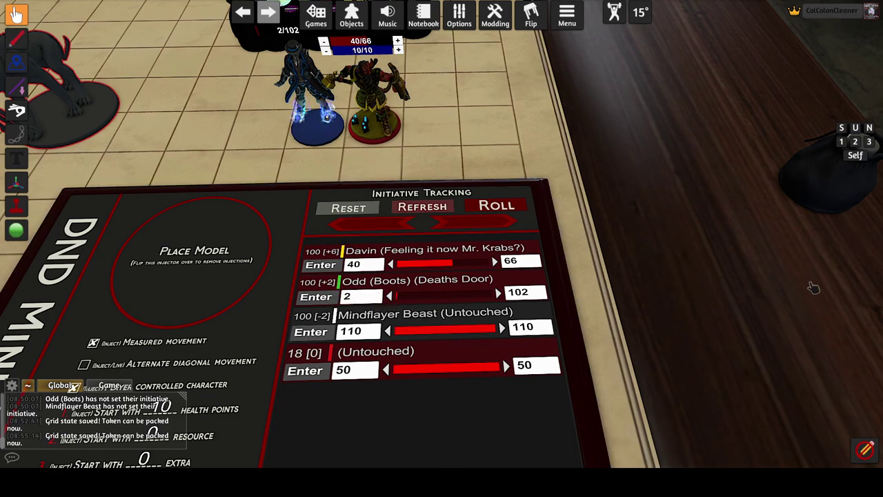
scroll(769, 297, up, 1)
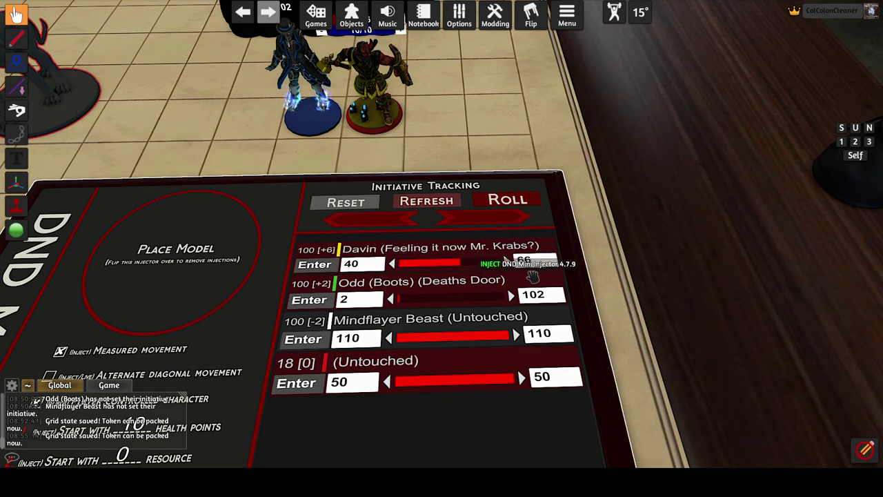
drag(871, 31, 605, 135)
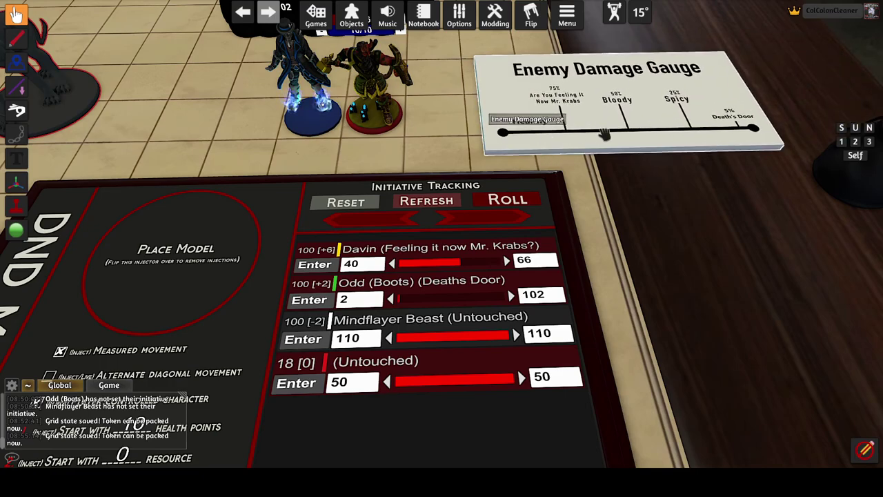
key(d)
key(w)
scroll(697, 218, up, 1)
key(s)
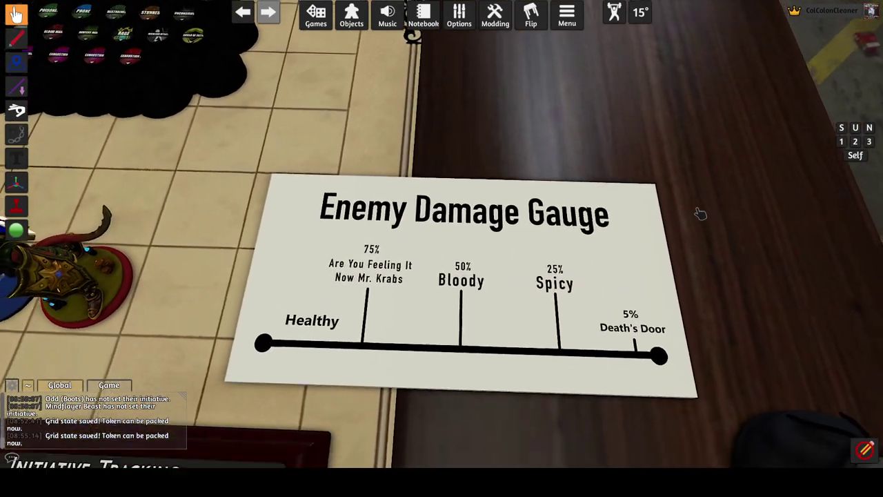
- Set the first listed character's current health to 33 and maximum health to 55 in the initiative tracker
scroll(700, 214, up, 2)
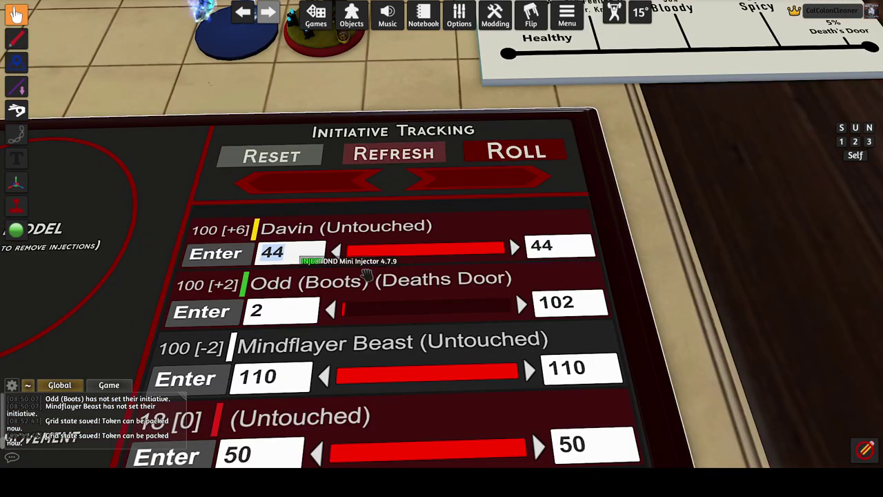
text(33)
key(Return)
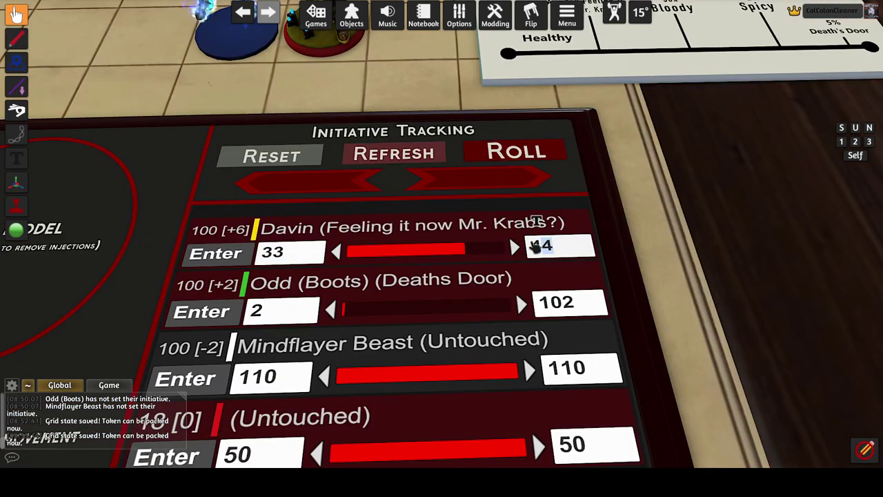
text(55)
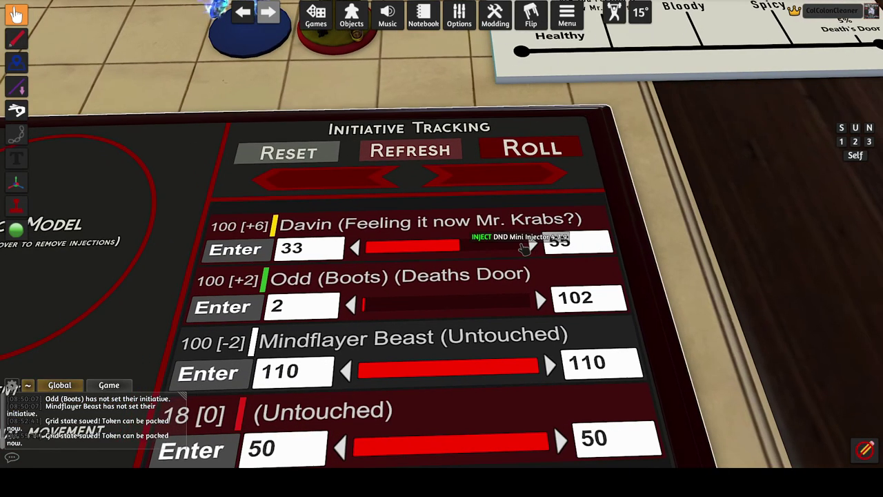
- Set the first listed character's current health to 55 in the initiative tracker
click(300, 248)
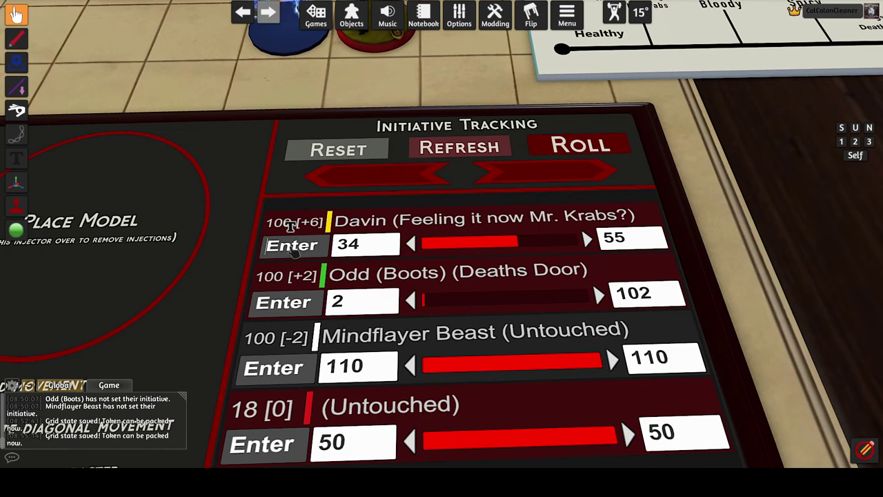
key(Return)
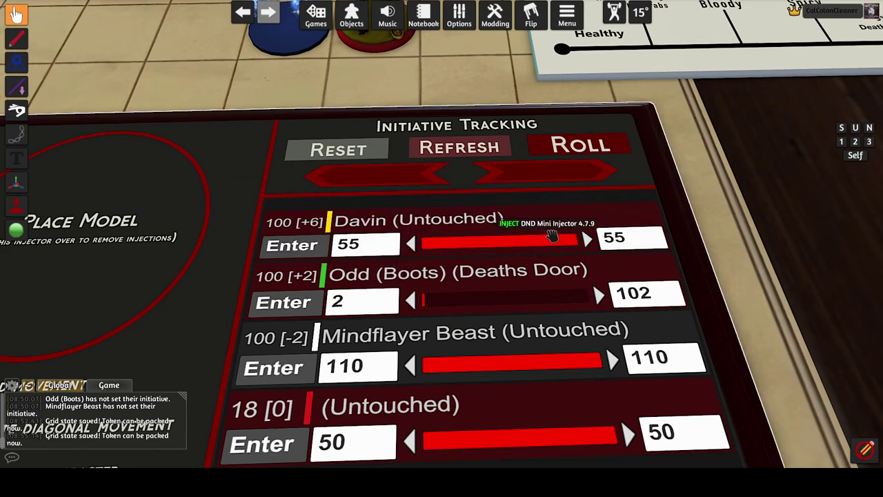
- Lower the first listed character's health to 29 in the initiative tracker, and raise it back to 55
click(412, 244)
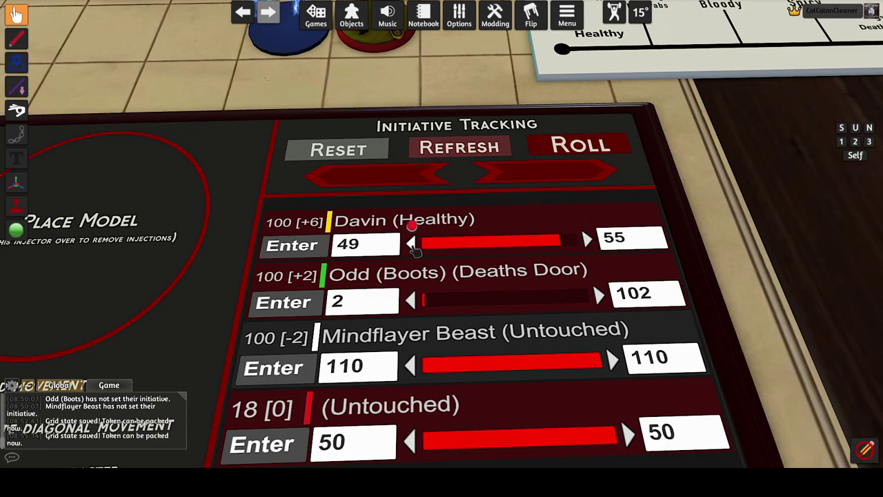
right_click(412, 245)
right_click(412, 245)
right_click(412, 245)
right_click(585, 238)
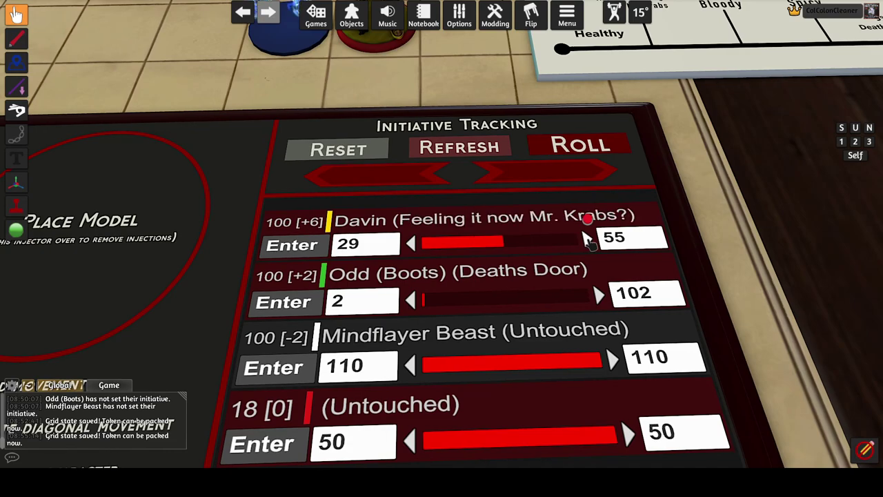
right_click(584, 238)
right_click(585, 238)
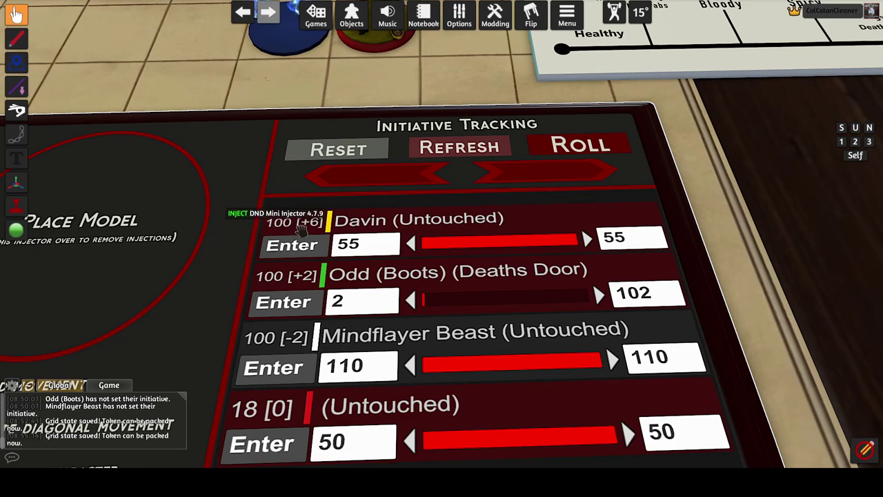
- Roll initiative for the minis listed on the injector board
scroll(373, 228, down, 2)
key(d)
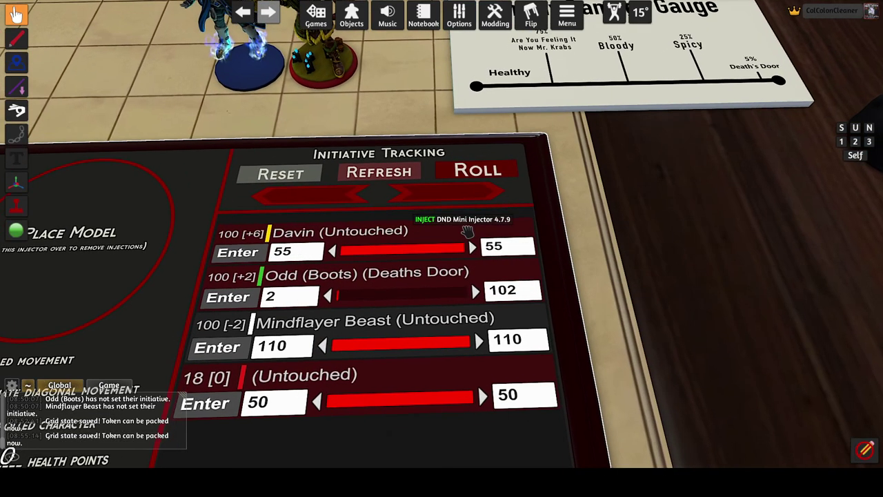
key(s)
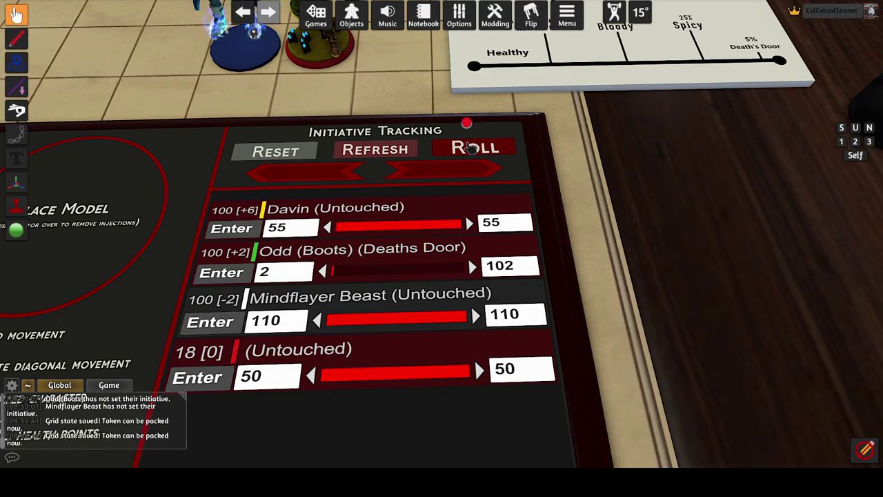
click(472, 148)
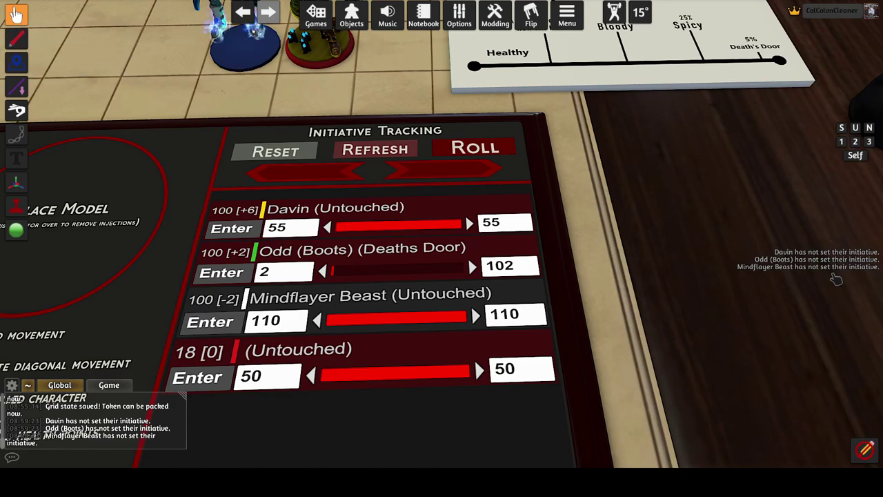
- Set the Initiative Value of the red-based mini to 5 in its options
key(a)
key(s)
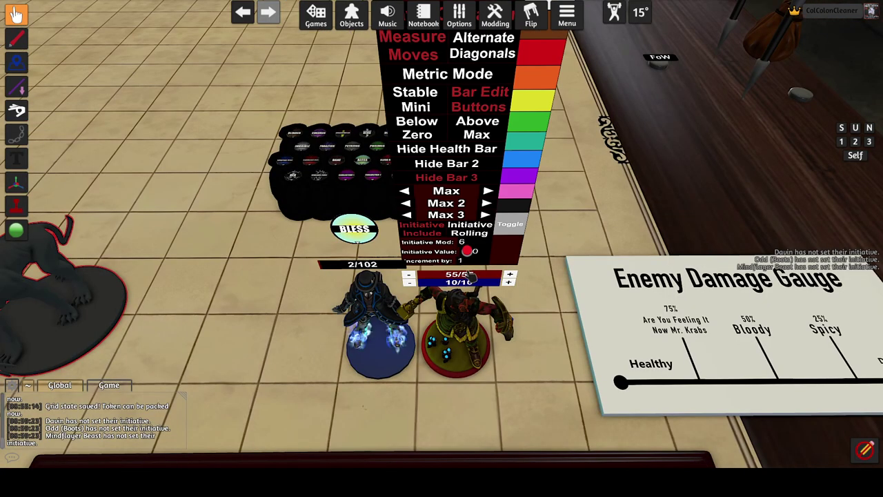
click(469, 251)
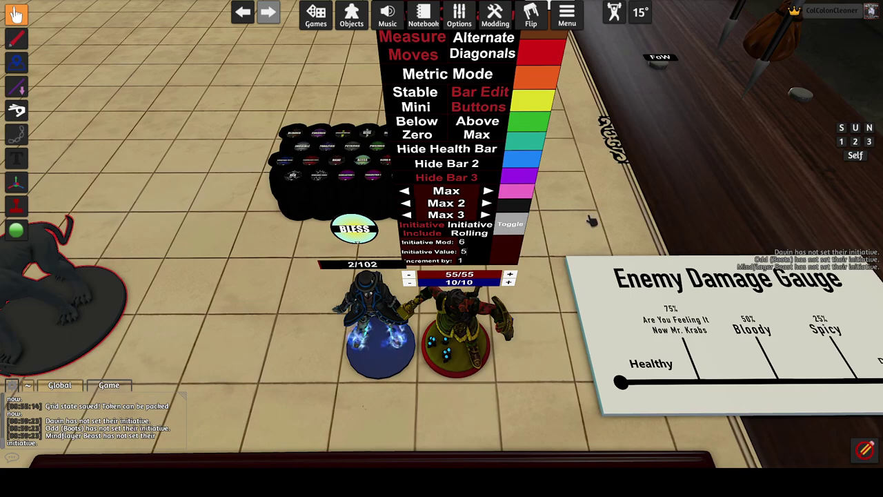
text(5)
key(Return)
- Roll initiative again on the injector board to start the round with the minis' initiative values
key(a)
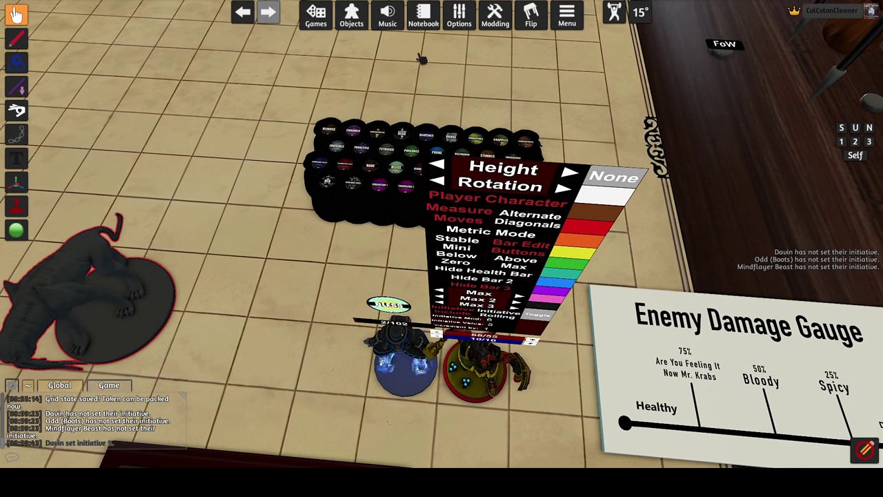
drag(226, 377, 284, 312)
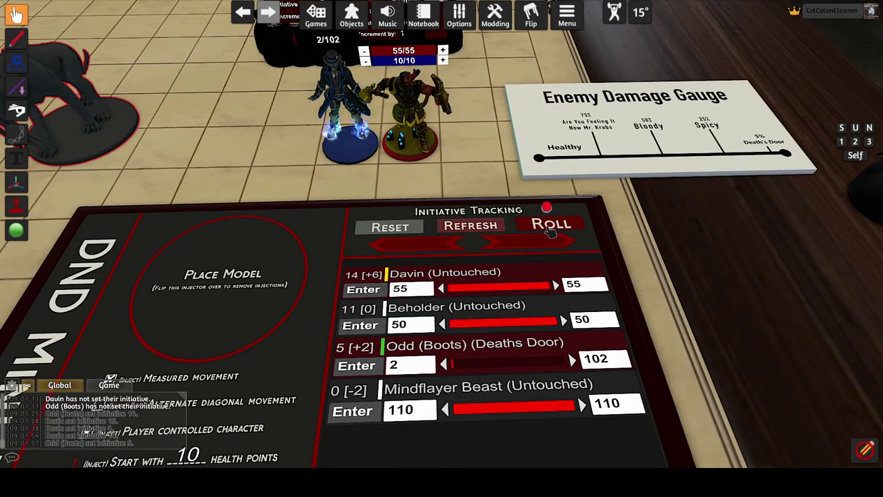
click(552, 231)
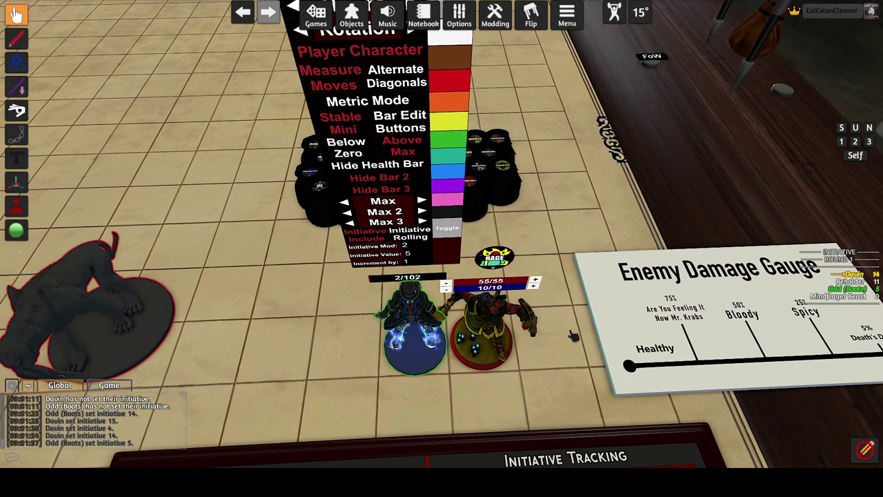
- Advance the initiative turn by two places, to the third mini in the order
key(s)
key(d)
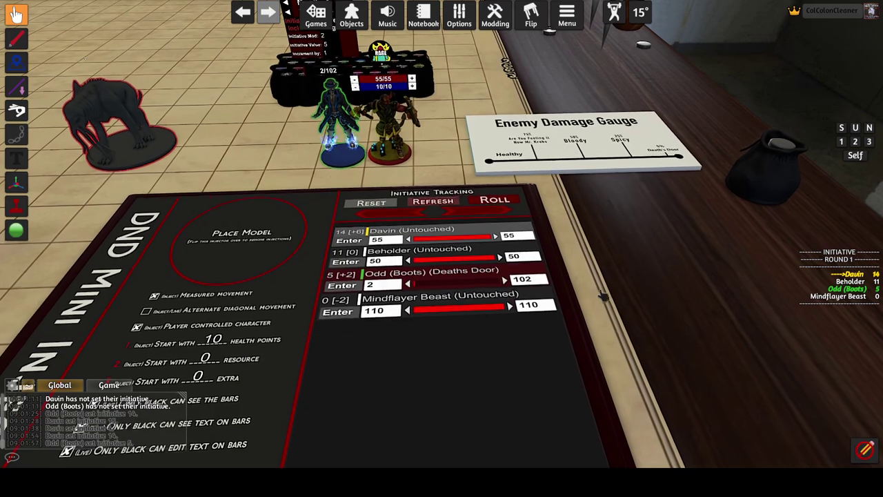
drag(604, 296, 831, 291)
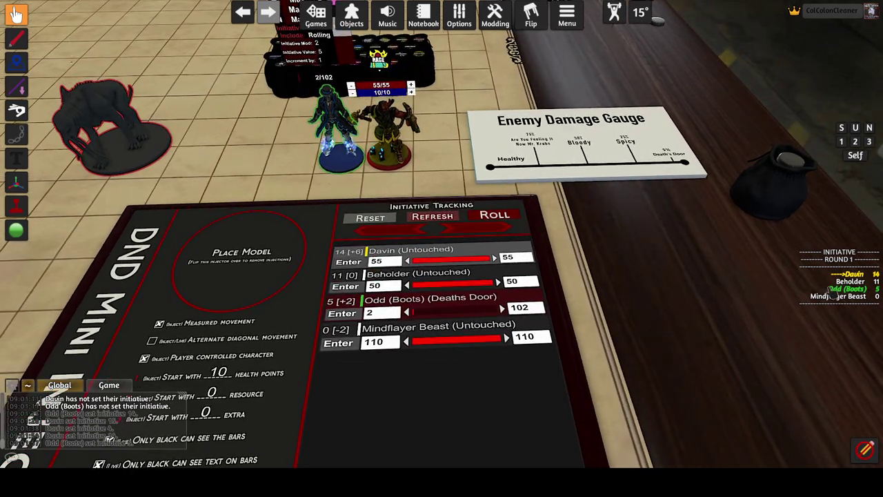
scroll(697, 274, up, 2)
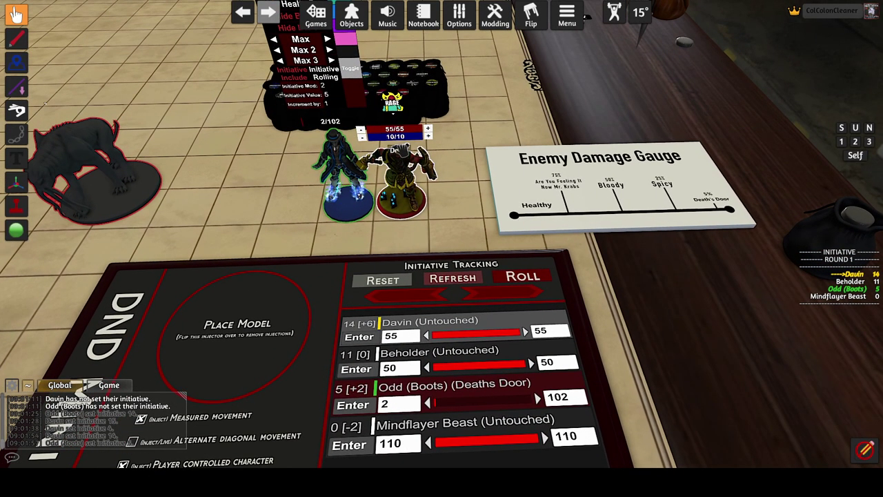
scroll(334, 192, up, 3)
right_click(378, 252)
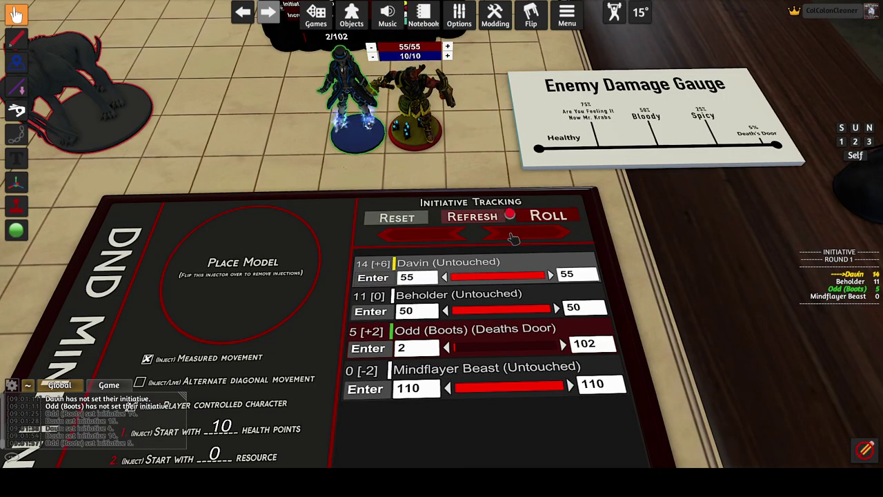
click(513, 238)
click(519, 238)
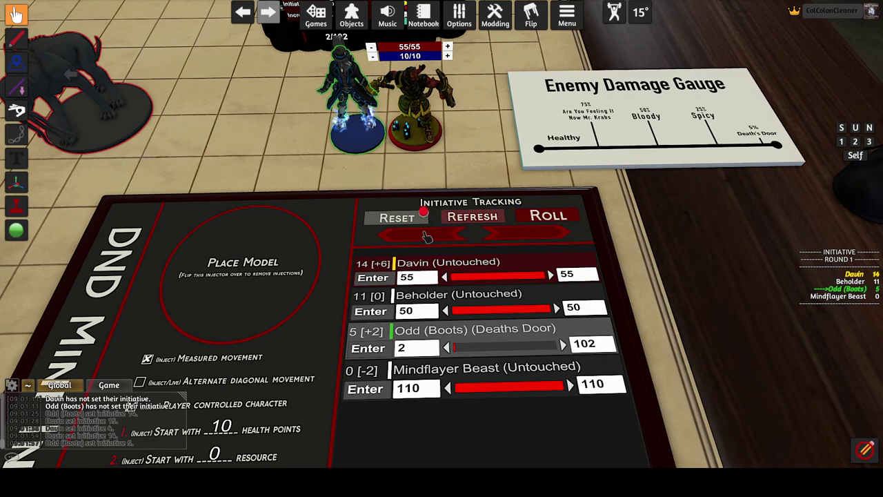
- Step the initiative turn back two places, and advance it again to the third mini
click(428, 237)
click(427, 236)
click(523, 236)
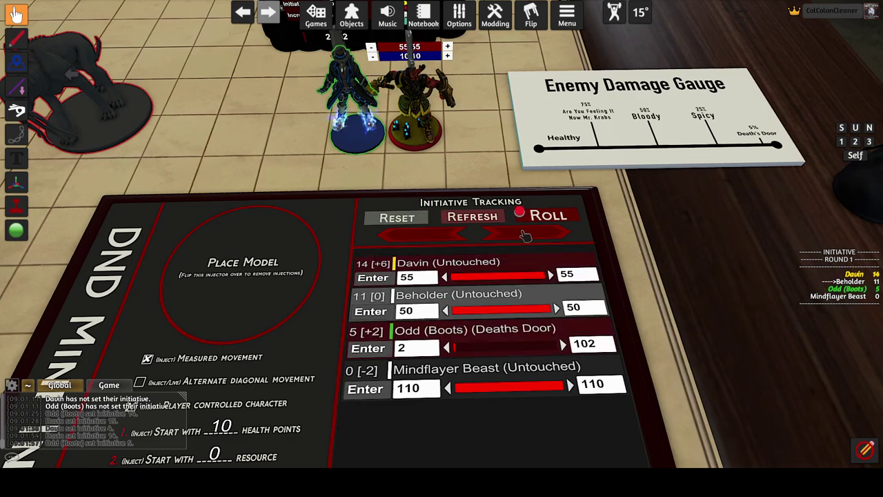
click(524, 236)
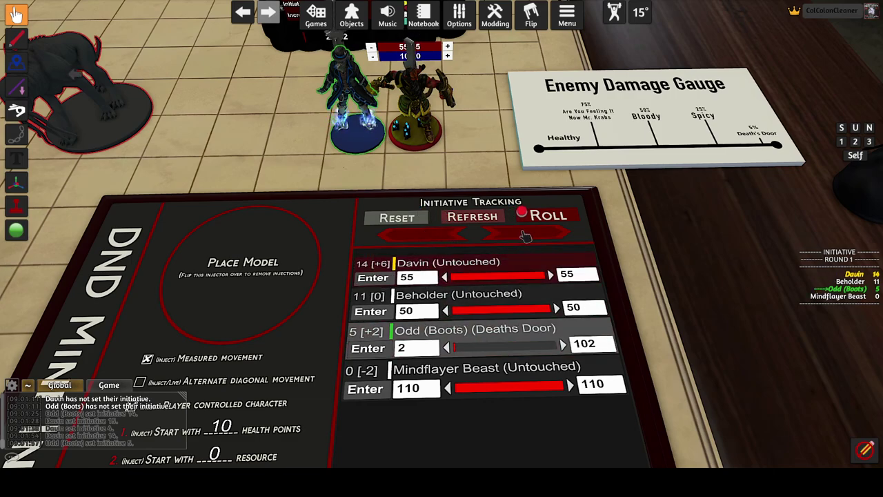
- Apply the Exhaustion 2 condition token to the blue-based mini, and remove it again
click(463, 20)
click(466, 130)
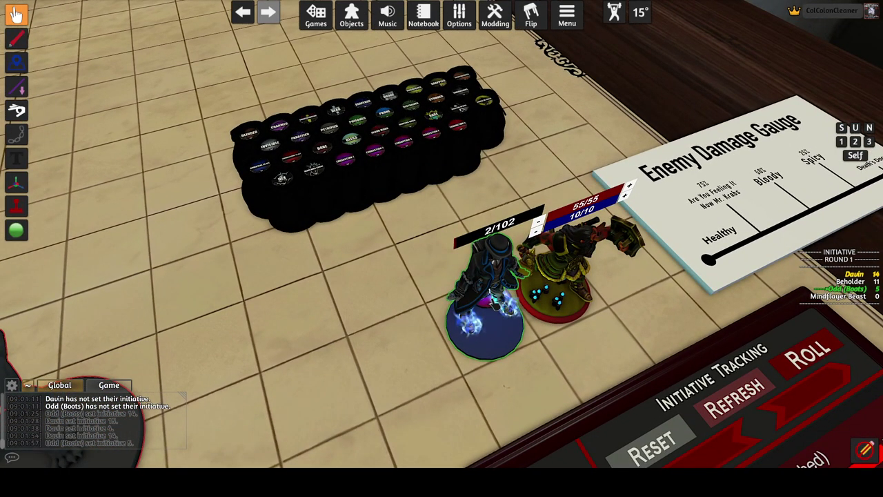
drag(492, 322, 492, 320)
scroll(394, 272, up, 3)
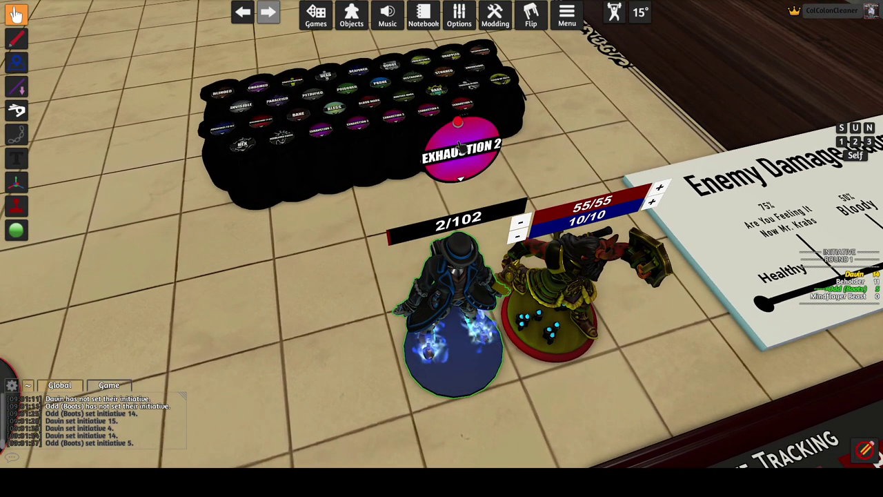
click(463, 147)
scroll(300, 235, down, 4)
key(s)
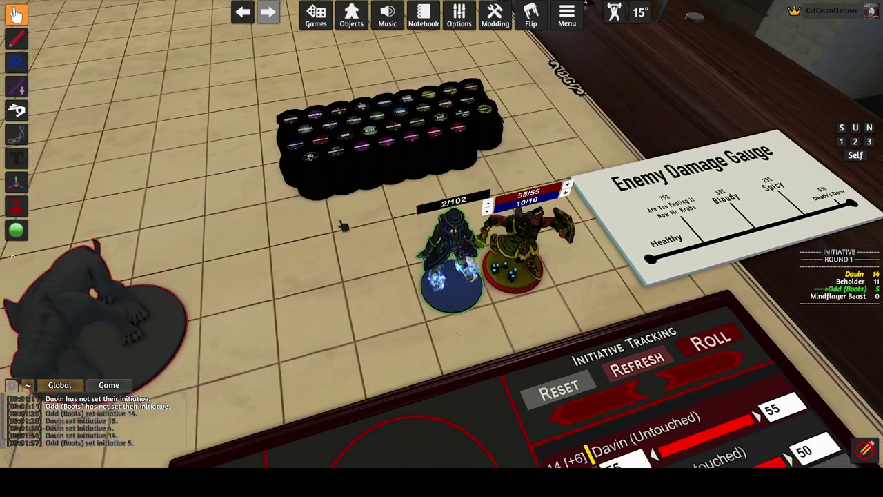
- Copy and paste a round black base, and place it between the Mindflayer Beast and the blue-based mini
key(a)
key(s)
key(a)
key(ctrl+c)
key(w)
key(d)
key(ctrl+v)
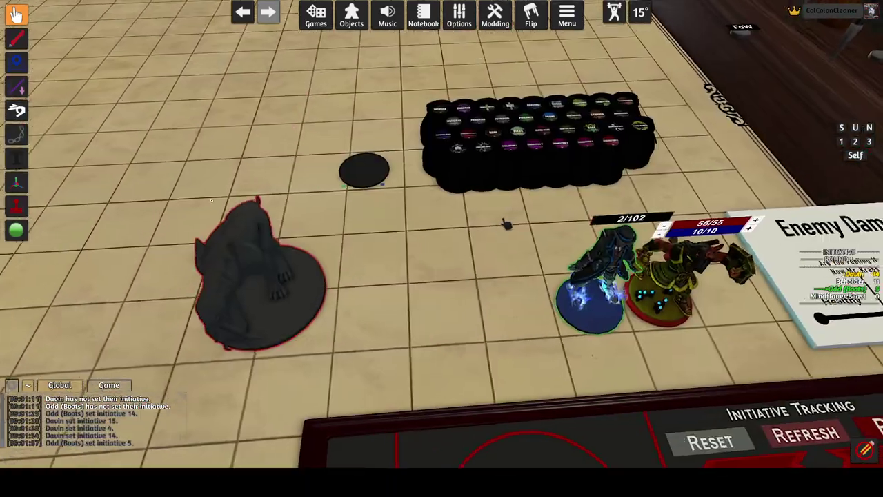
drag(359, 212, 423, 262)
scroll(469, 254, down, 3)
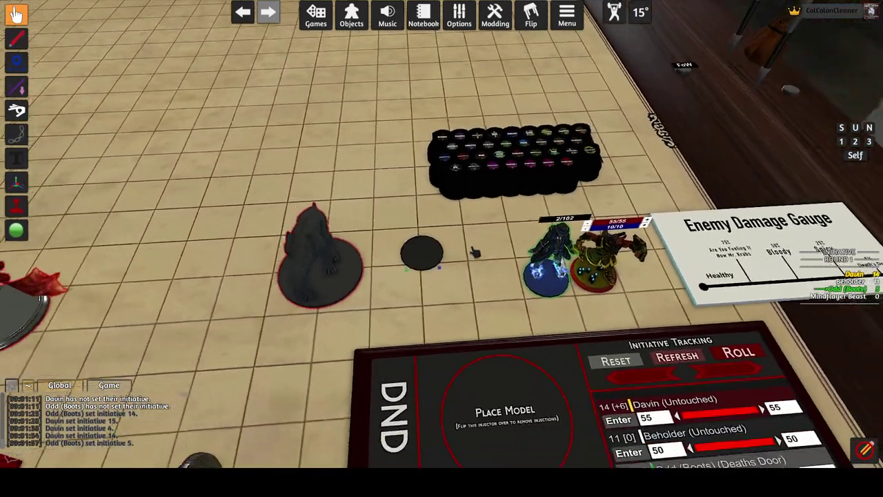
- Paste a red cube onto the table, and place it on top of the round black base
key(s)
drag(433, 177, 421, 141)
scroll(416, 221, up, 5)
key(ctrl+v)
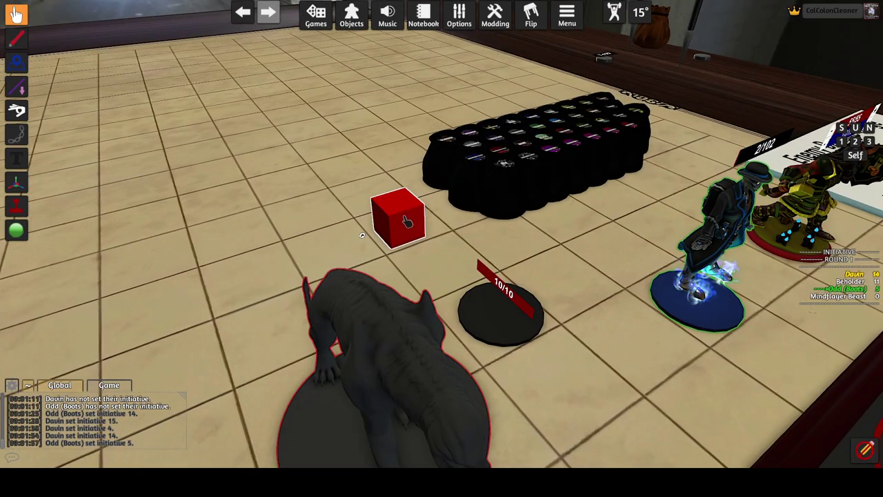
drag(407, 222, 501, 295)
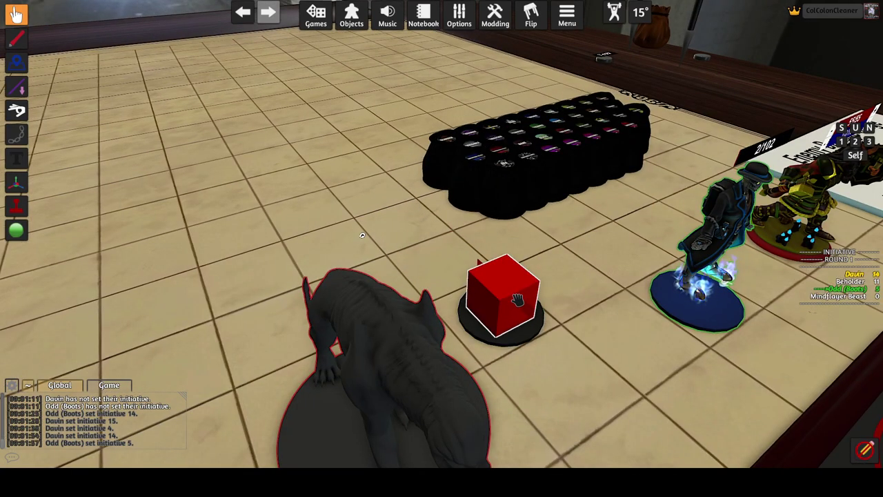
- Choose the Combine joint tool beside the cube and base, and switch back to the Grab tool
key(d)
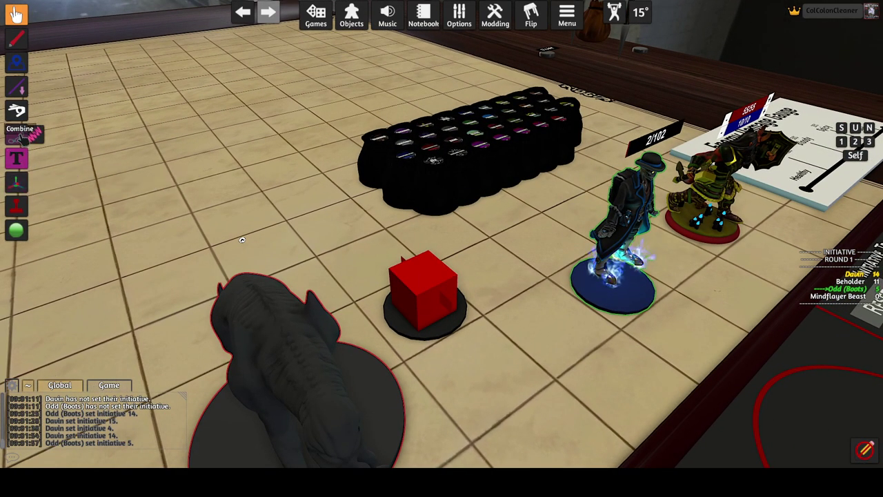
click(41, 135)
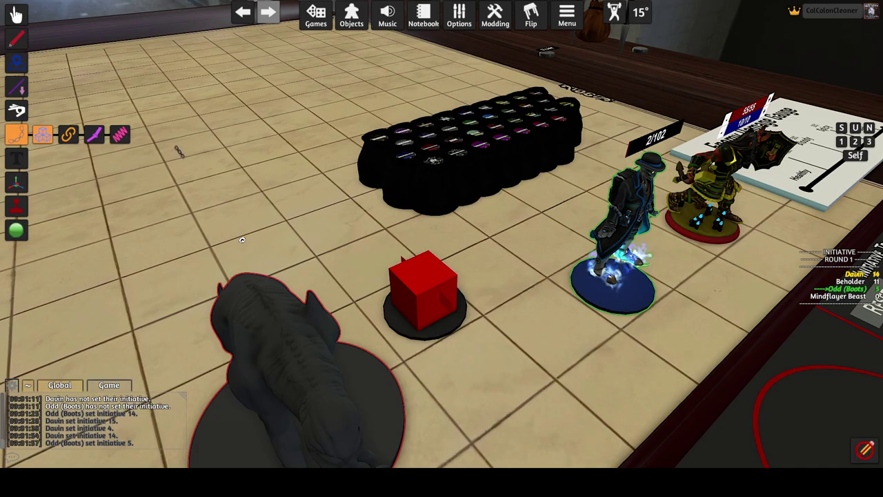
click(16, 14)
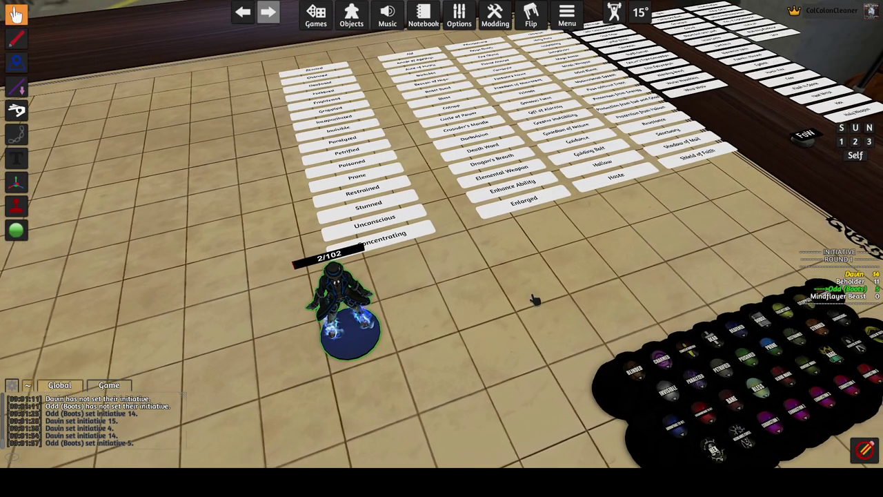
- Examine the columns of condition and spell-effect labels laid out around the blue-based mini
scroll(535, 304, up, 3)
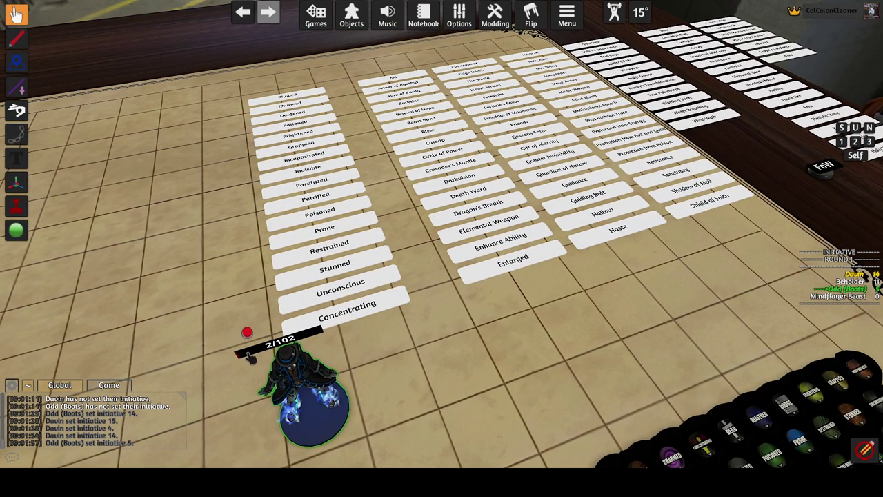
drag(498, 331, 493, 360)
scroll(487, 357, down, 3)
key(d)
scroll(485, 372, up, 2)
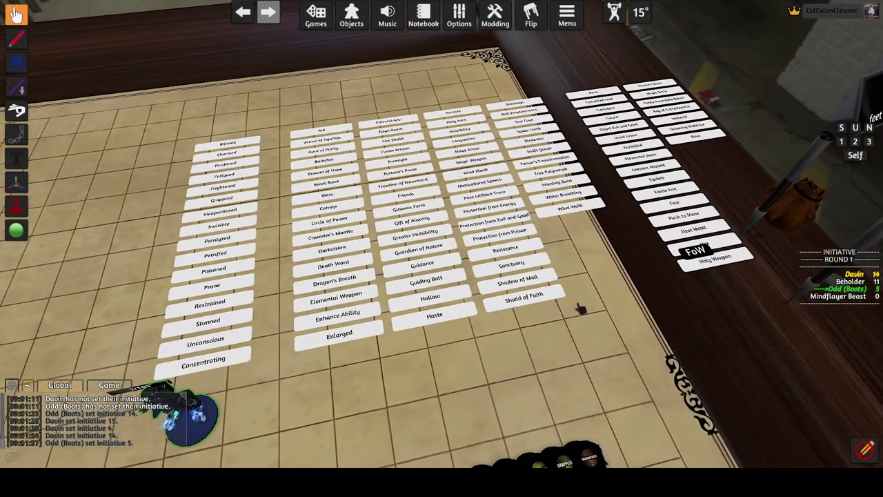
key(a)
scroll(431, 369, up, 2)
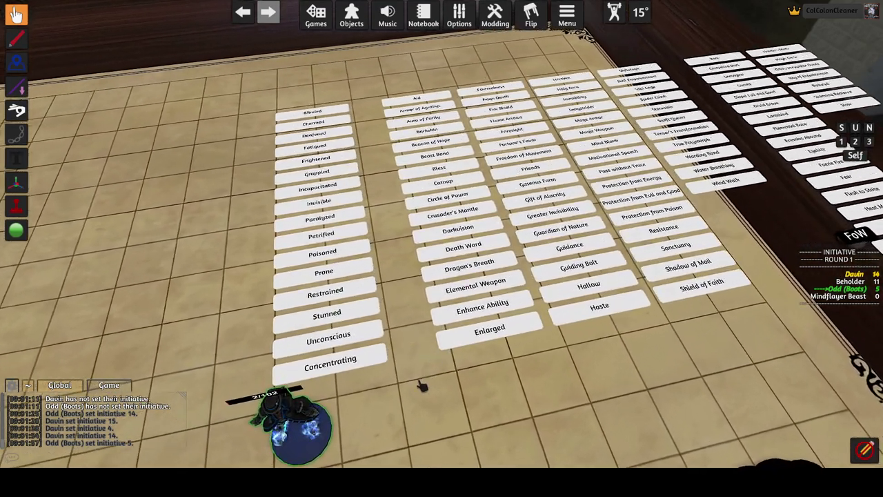
drag(423, 384, 431, 365)
- Apply the Invisible and Poisoned conditions to the blue-based mini, and inspect the labels around its base
key(a)
key(s)
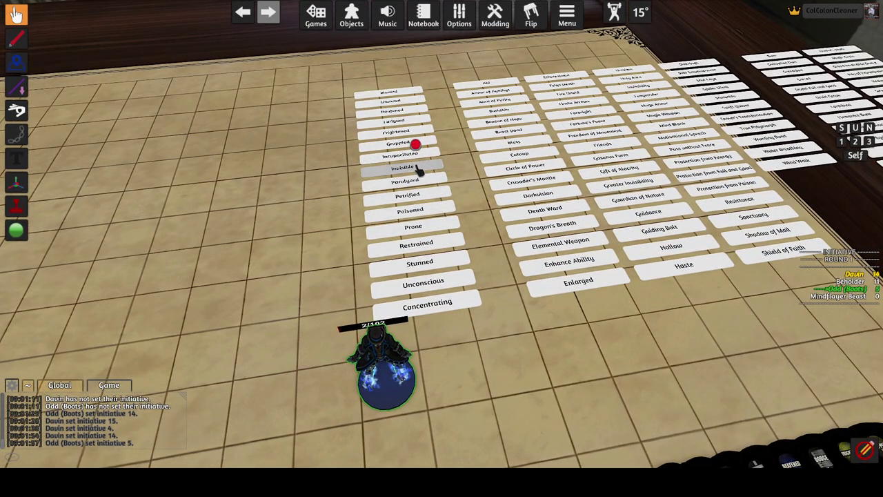
click(417, 168)
click(427, 214)
scroll(449, 256, up, 5)
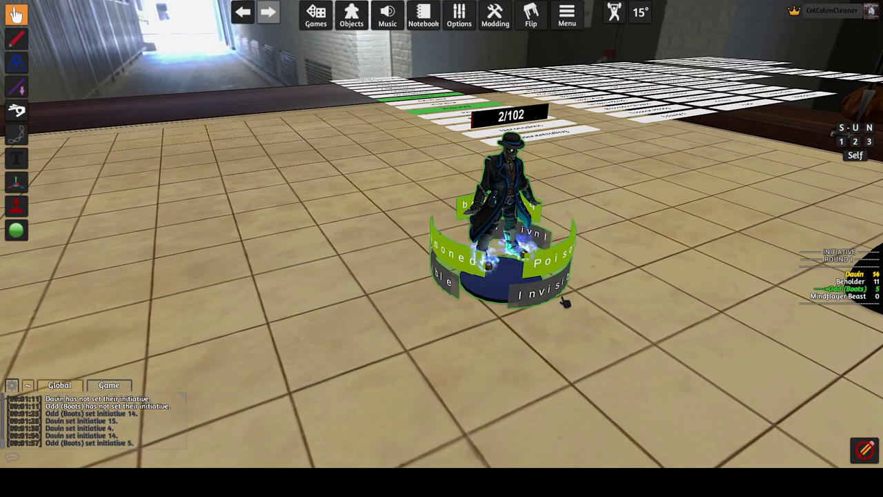
- Inspect the Poisoned and Invisible labels around the blue-based mini up close, and return to the DND Mini Injector board and surrounding minis
scroll(586, 262, up, 3)
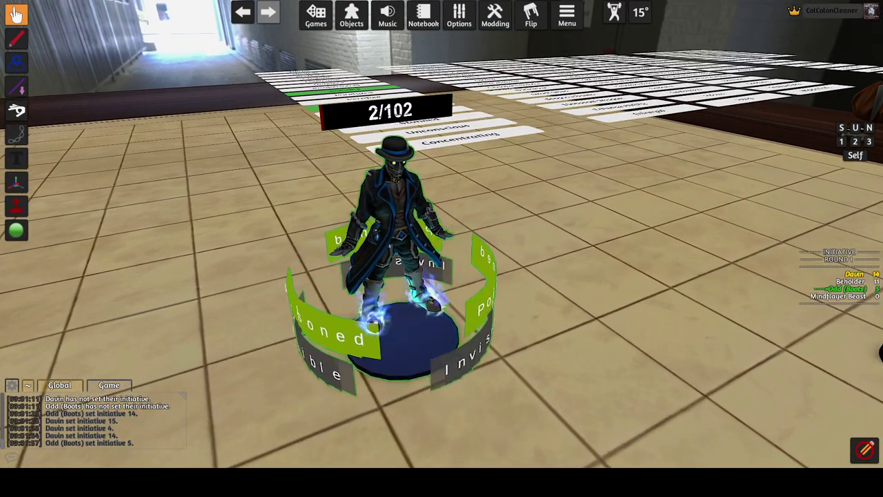
scroll(518, 317, down, 3)
key(w)
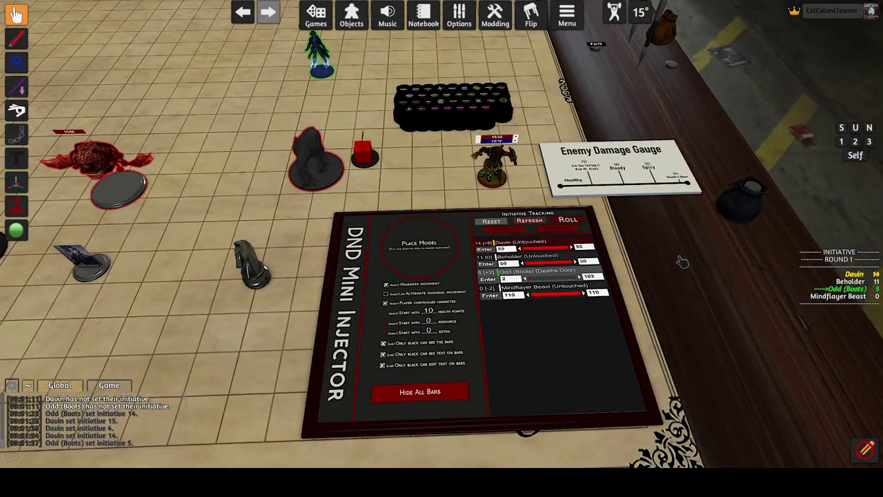
scroll(682, 262, up, 2)
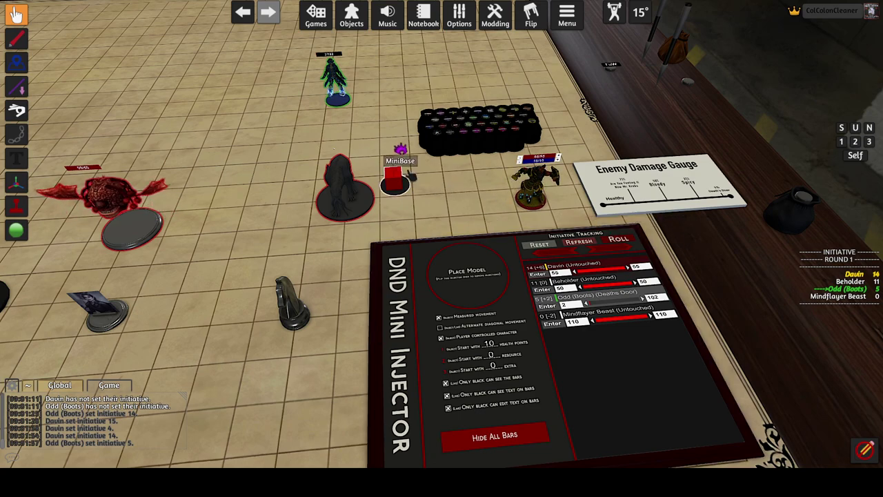
key(a)
key(s)
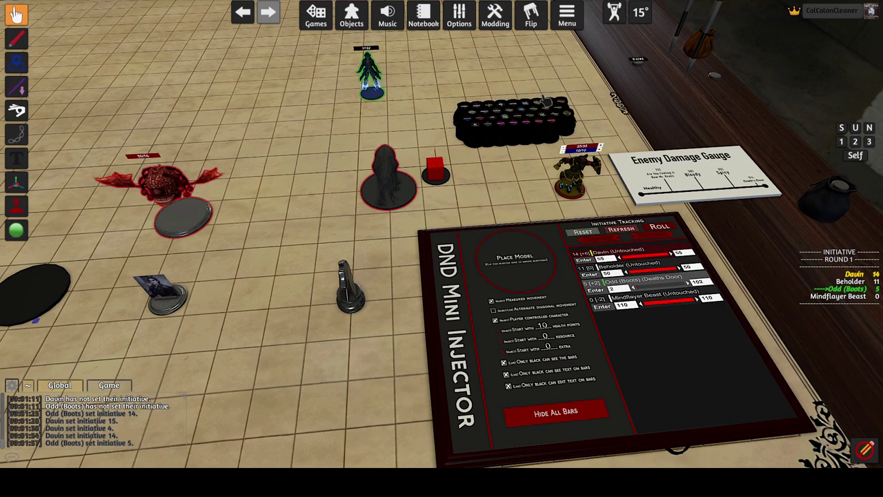
key(d)
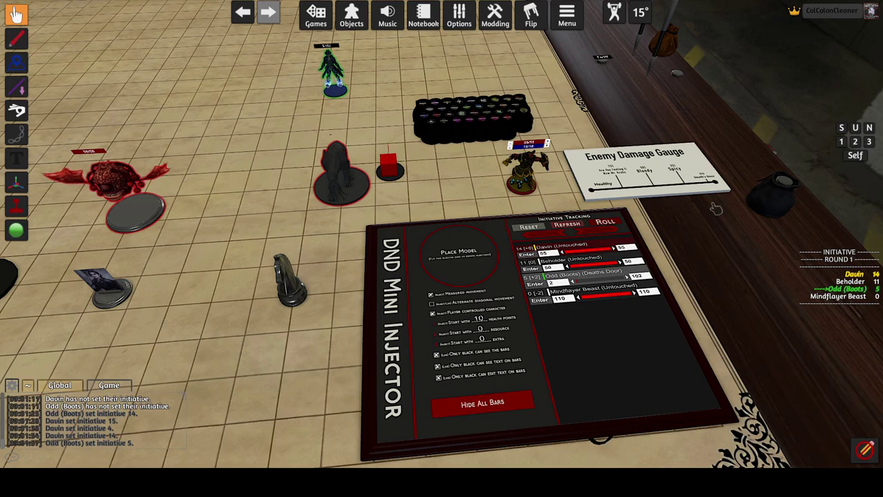
key(a)
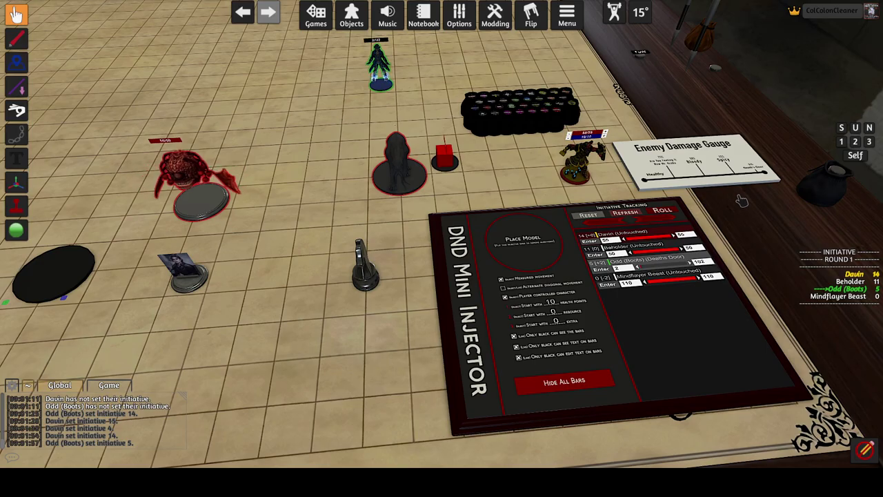
key(s)
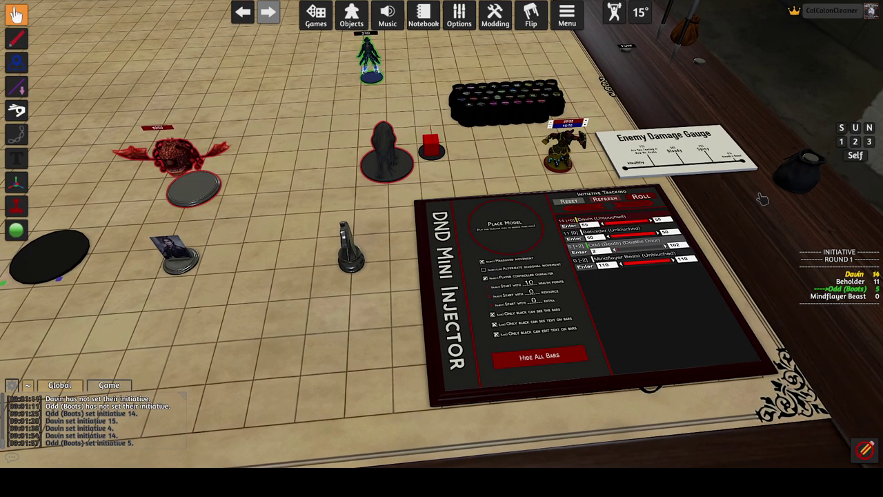
key(d)
scroll(751, 204, up, 3)
scroll(749, 203, down, 2)
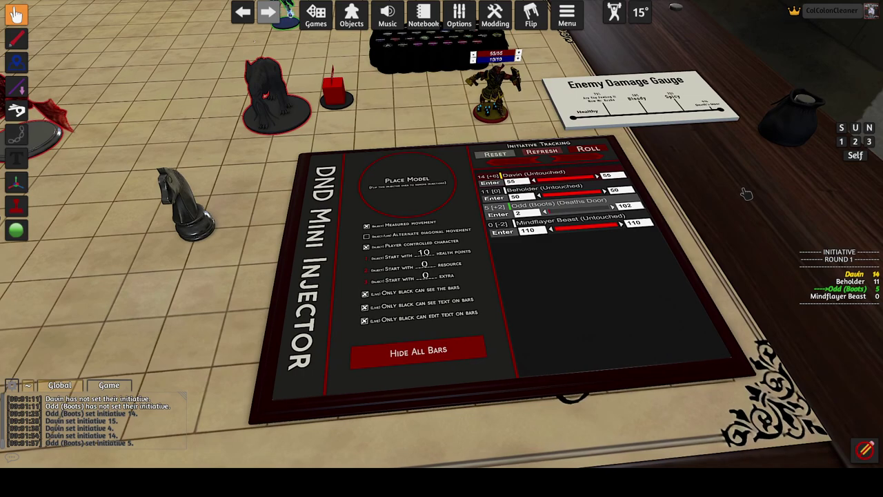